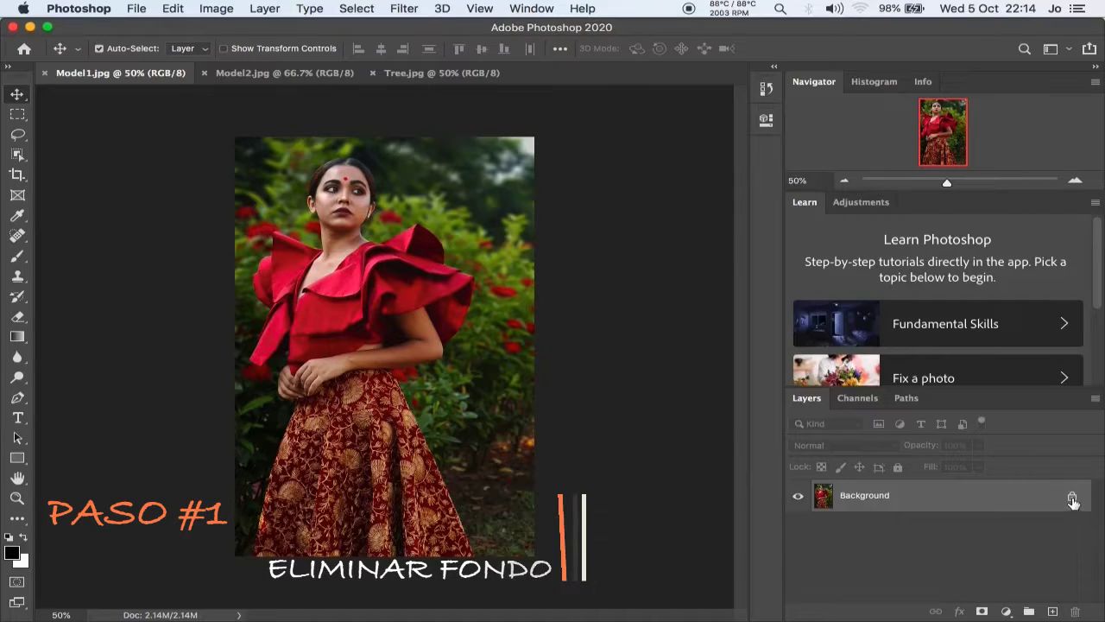
Unlock the background layer of Model1.jpg and remove the photo's background with the Remove Background quick action.
left_click(1072, 497)
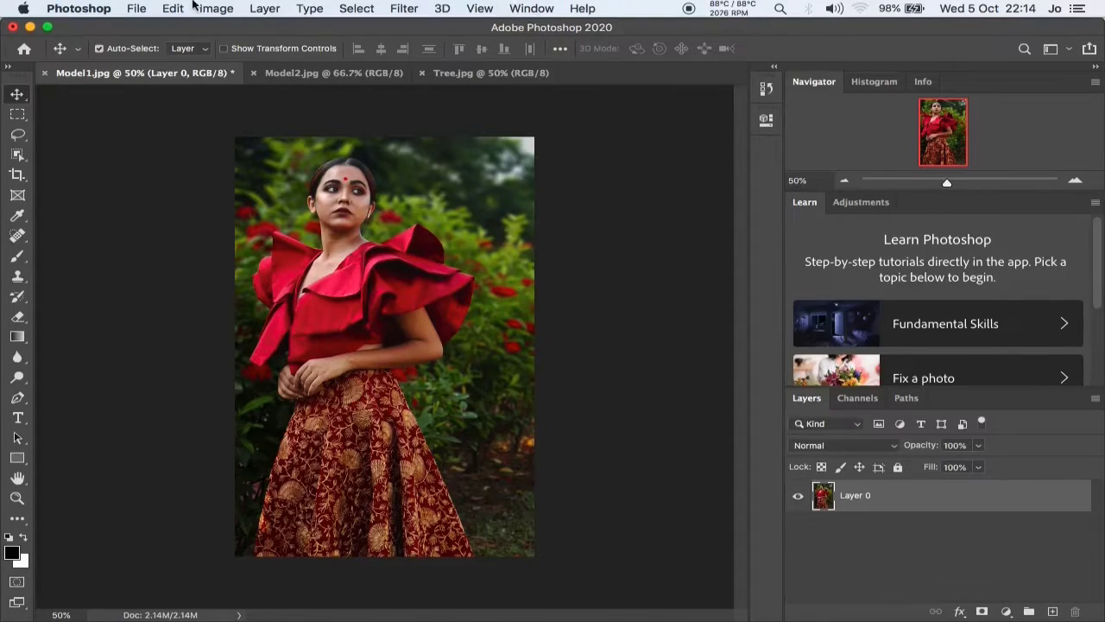
left_click(529, 9)
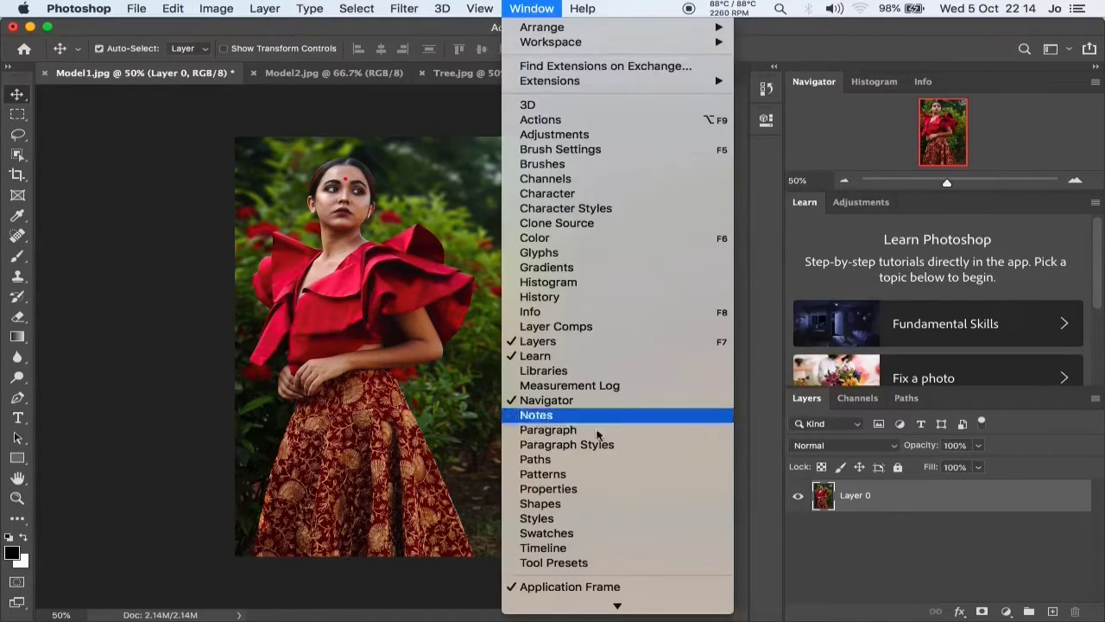
left_click(589, 487)
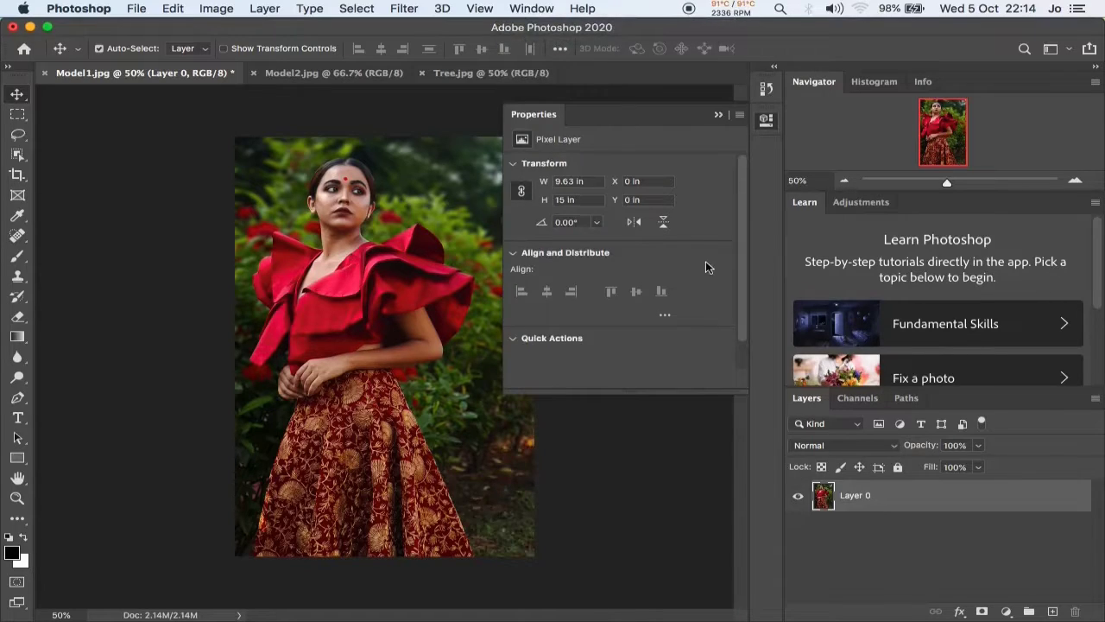
scroll(706, 263, "down", 3)
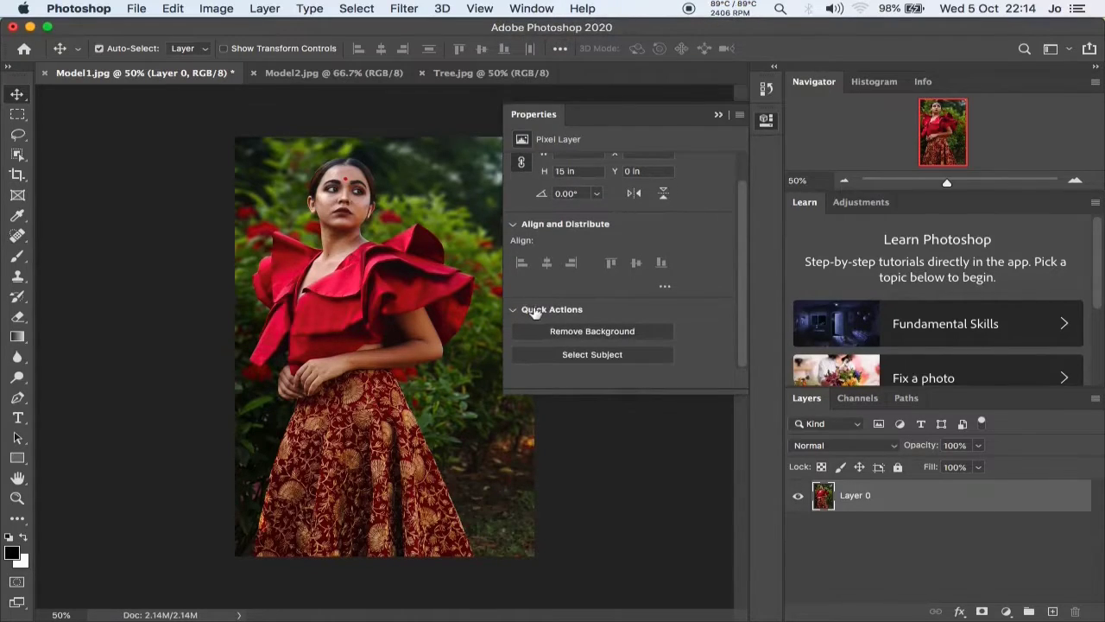
left_click(578, 333)
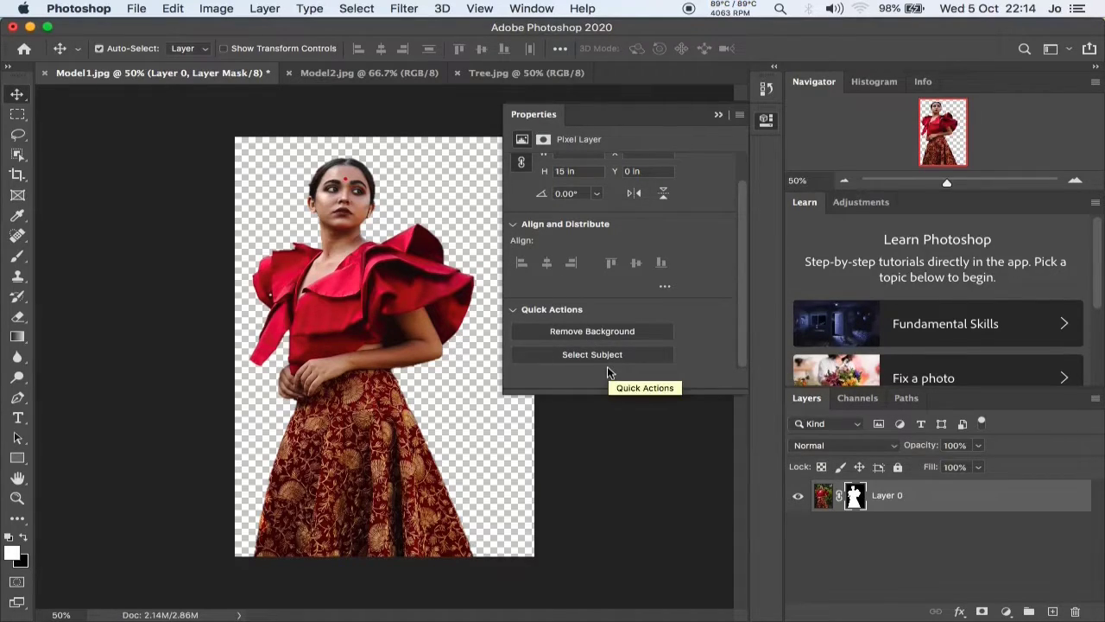
left_click(276, 256)
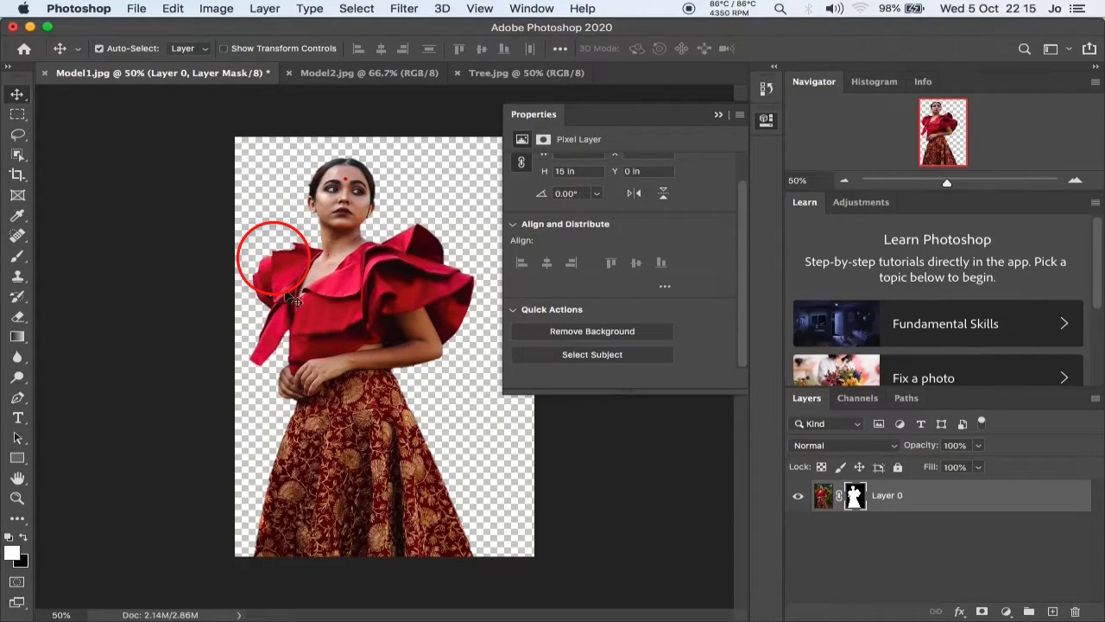
left_click(766, 122)
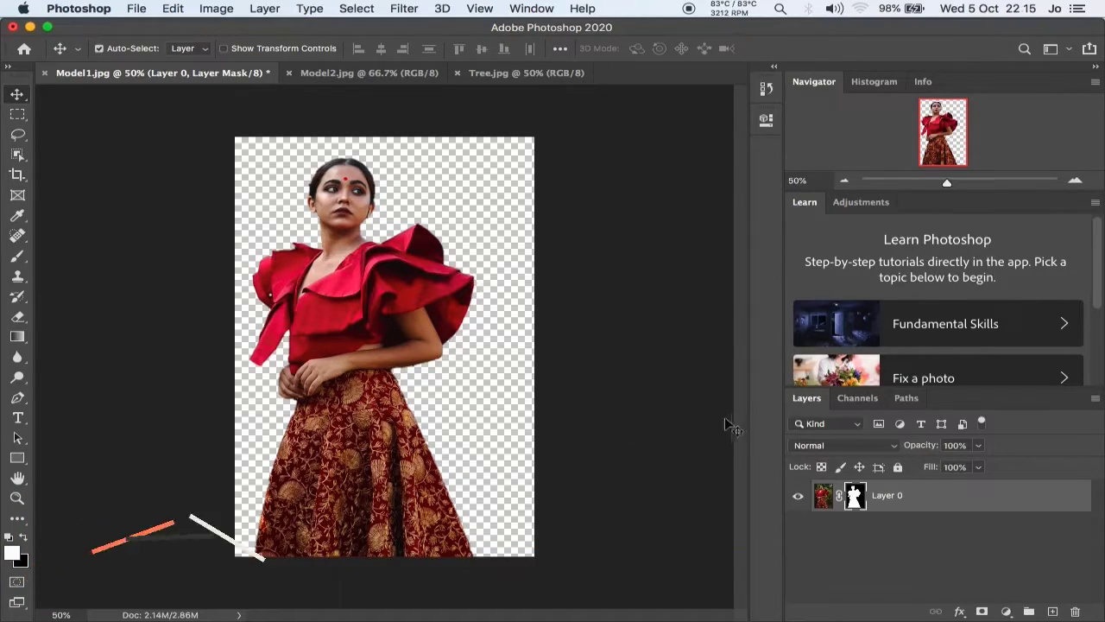
Refine the model's layer mask in Select and Mask, brushing the shoulder ruffle's edge with a 25 px Refine Edge Brush.
double_click(853, 496)
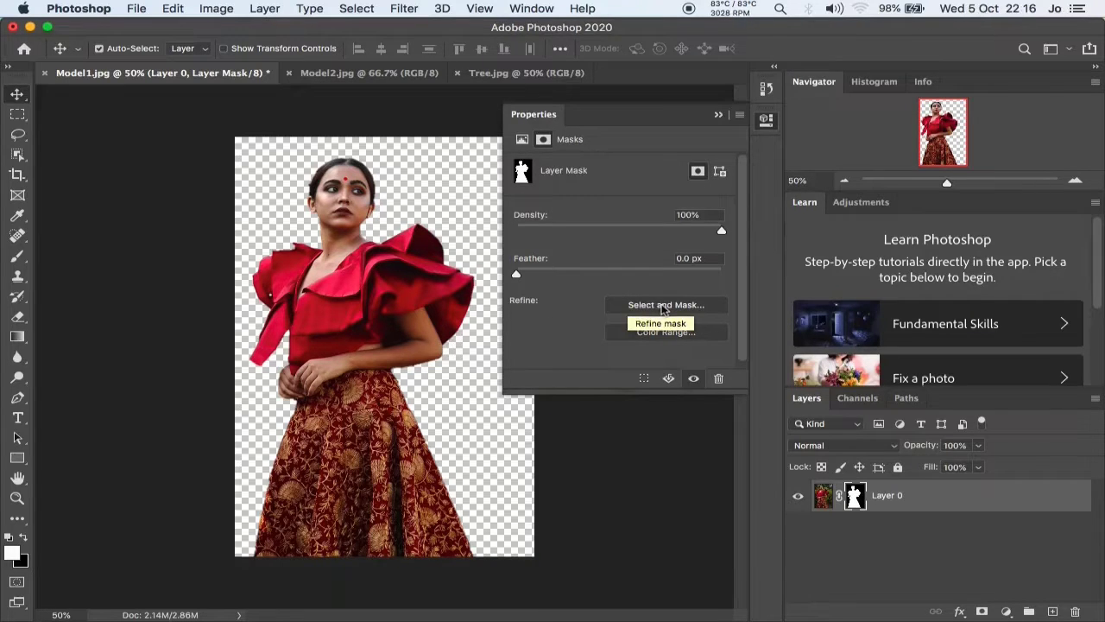
left_click(661, 305)
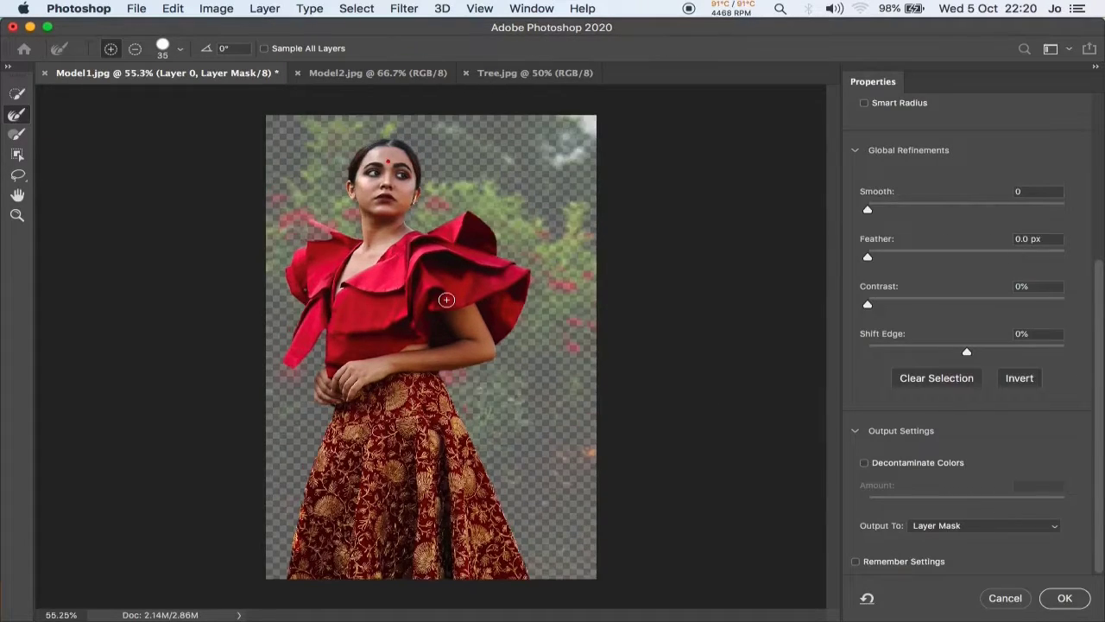
scroll(447, 299, "up", 5)
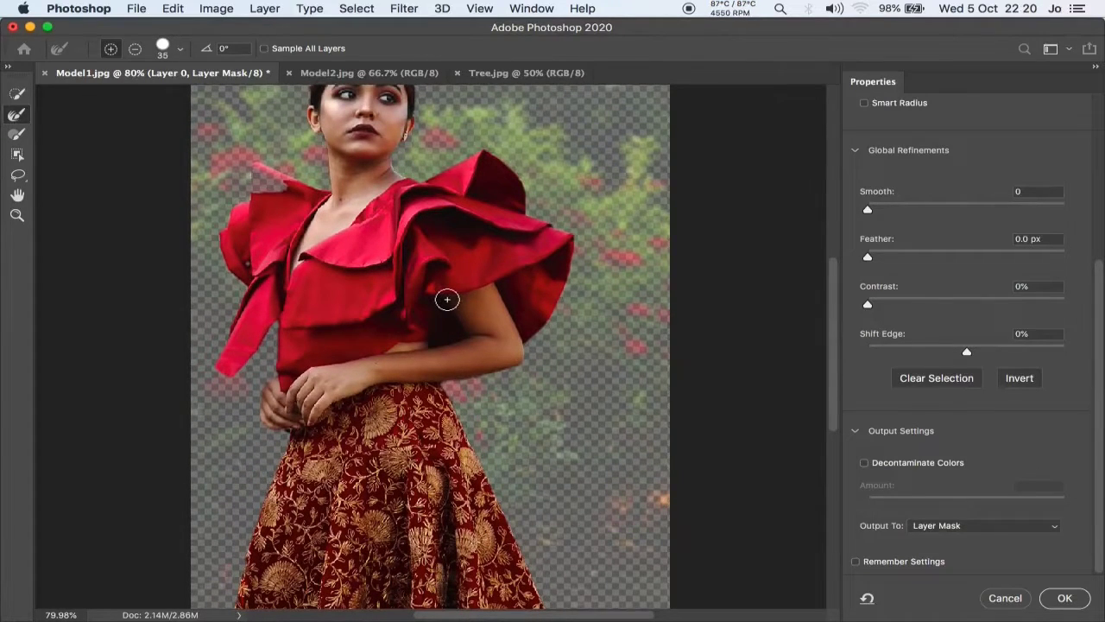
scroll(447, 300, "up", 1)
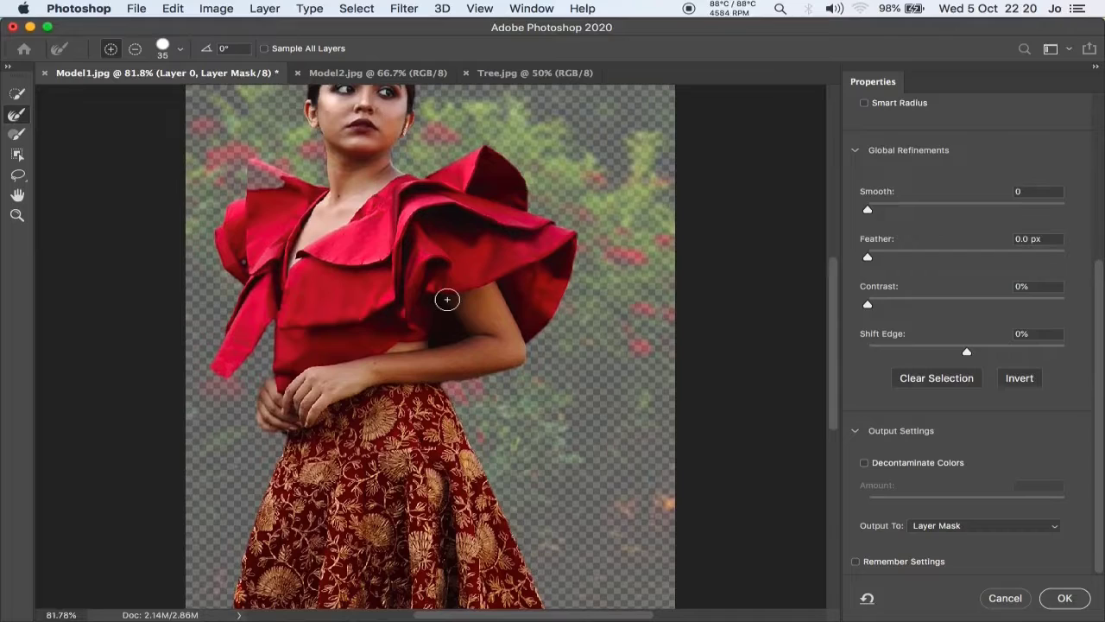
scroll(447, 300, "up", 3)
scroll(447, 300, "left", 3)
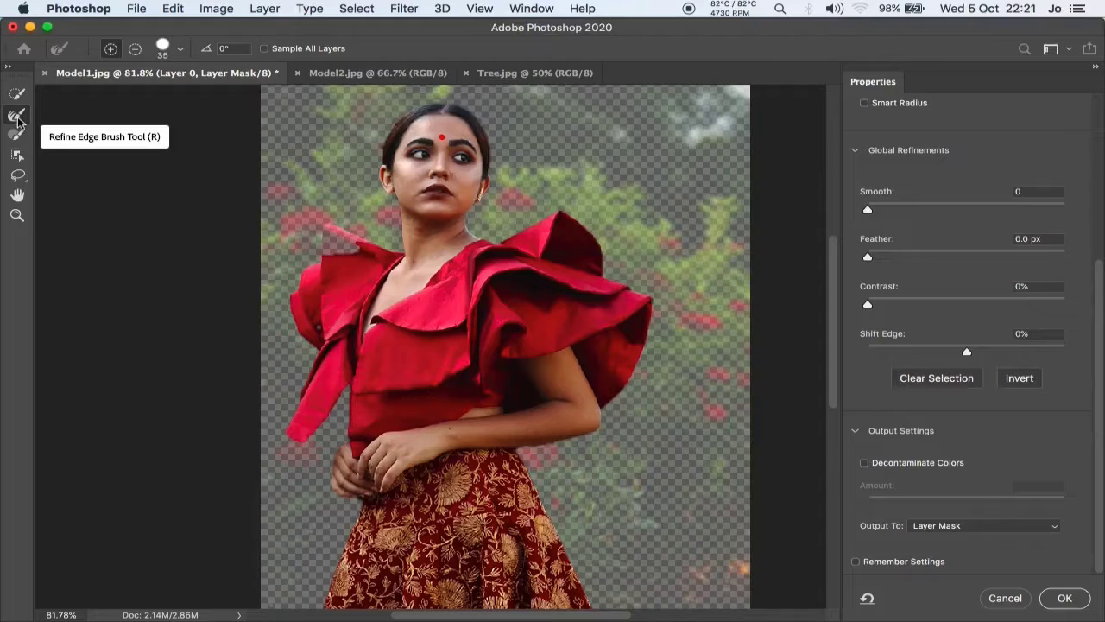
left_click(181, 49)
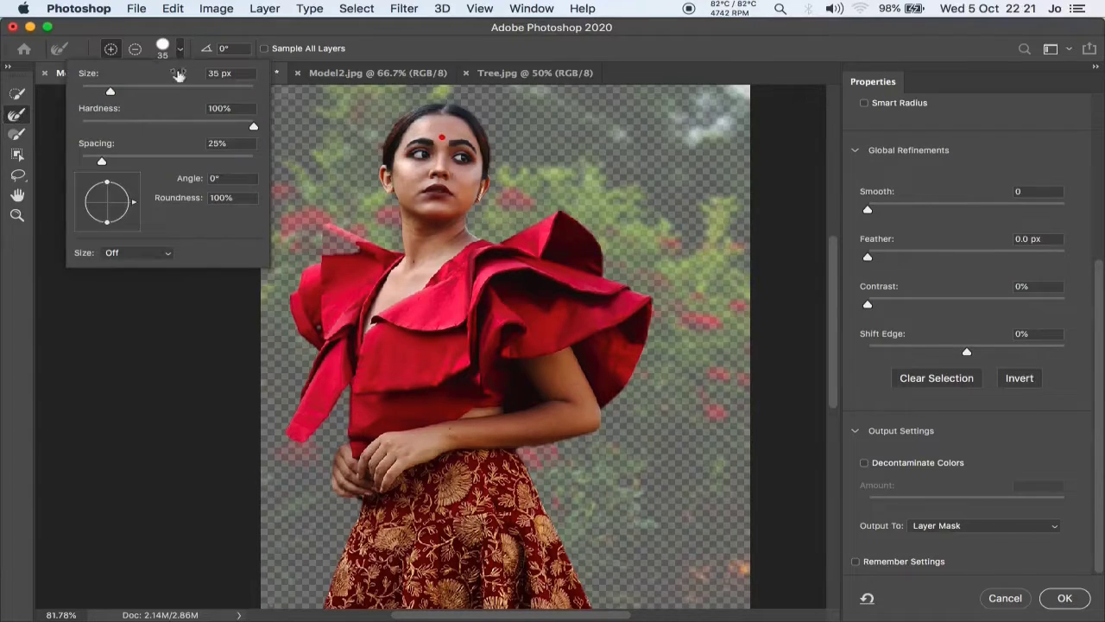
left_click_drag(110, 92, 102, 95)
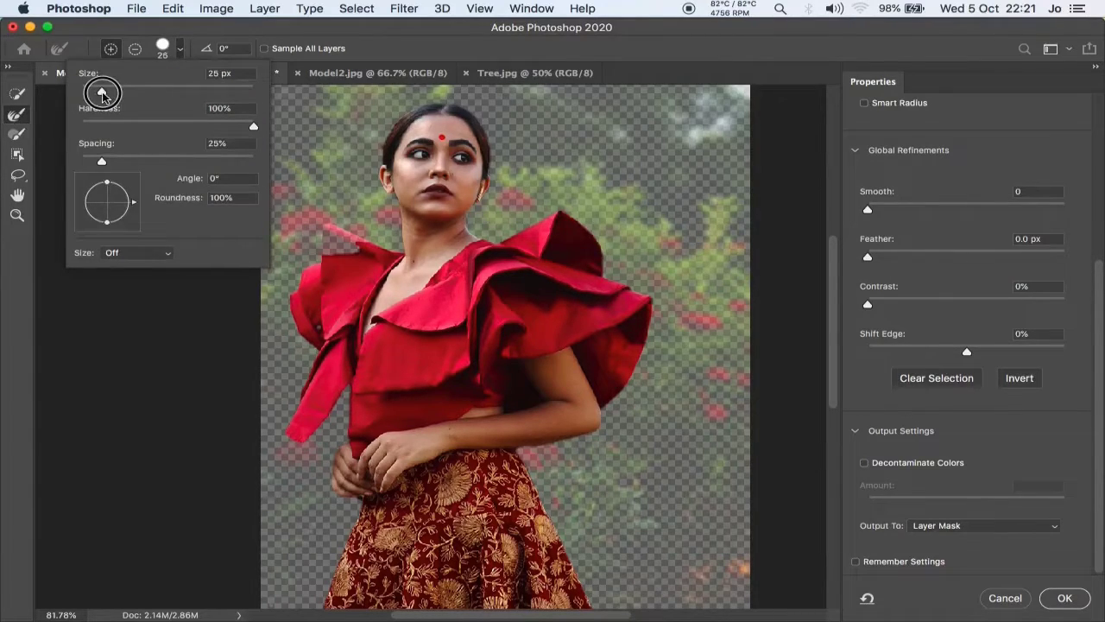
left_click(180, 50)
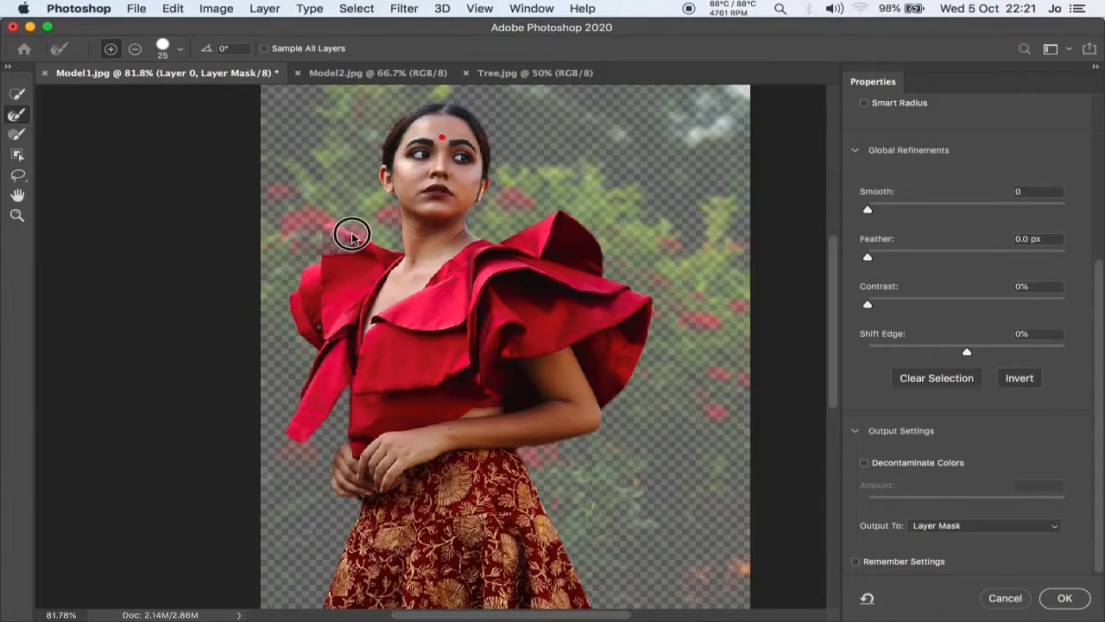
left_click(352, 235)
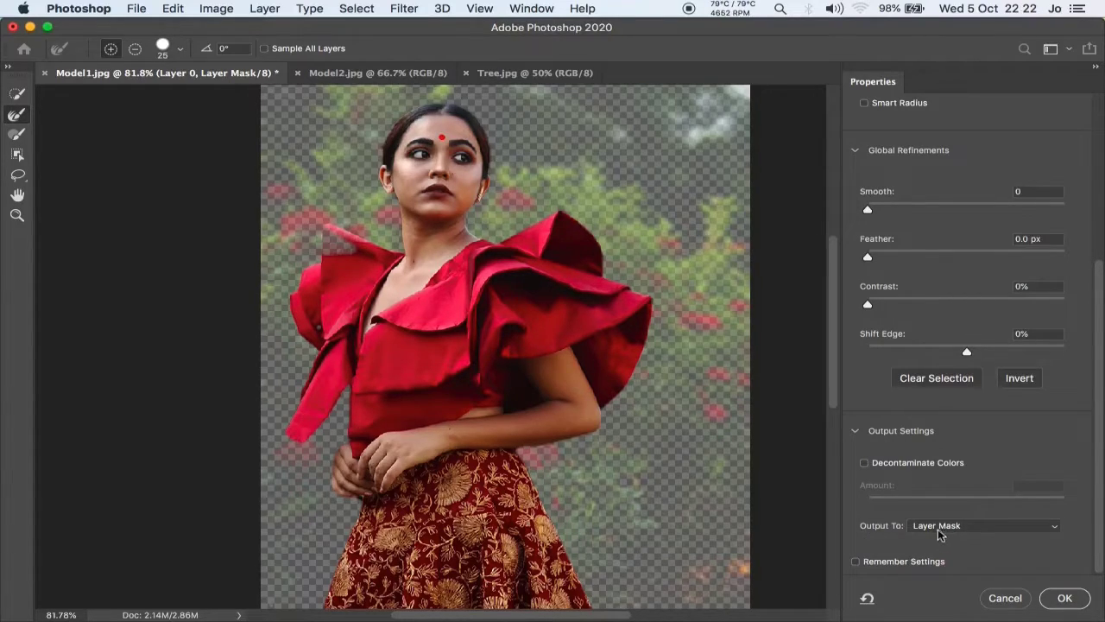
left_click(1061, 599)
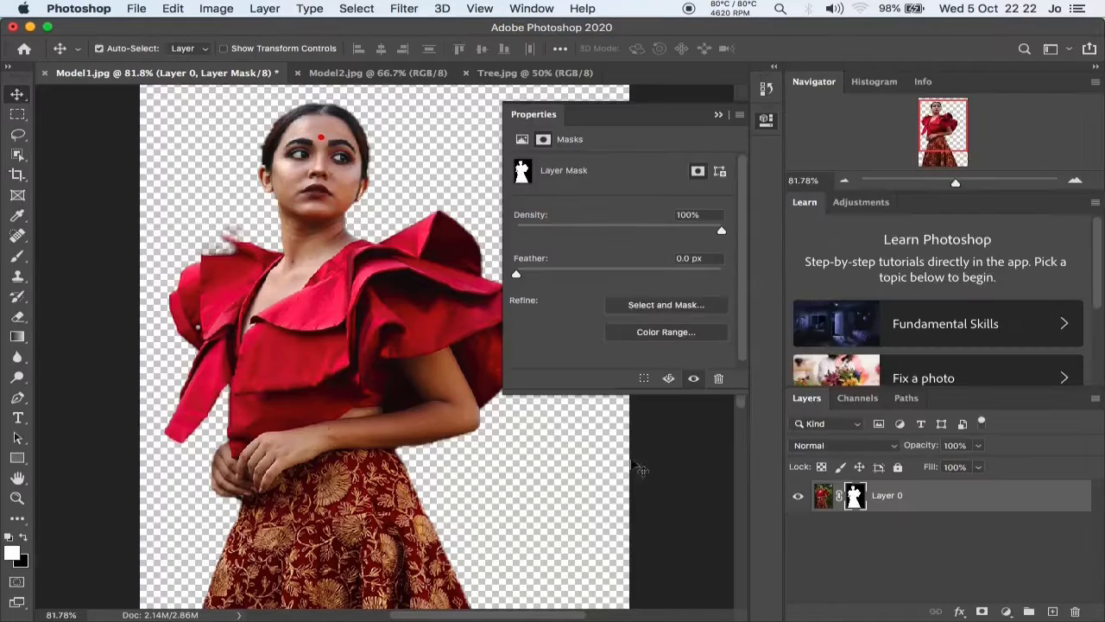
left_click(766, 121)
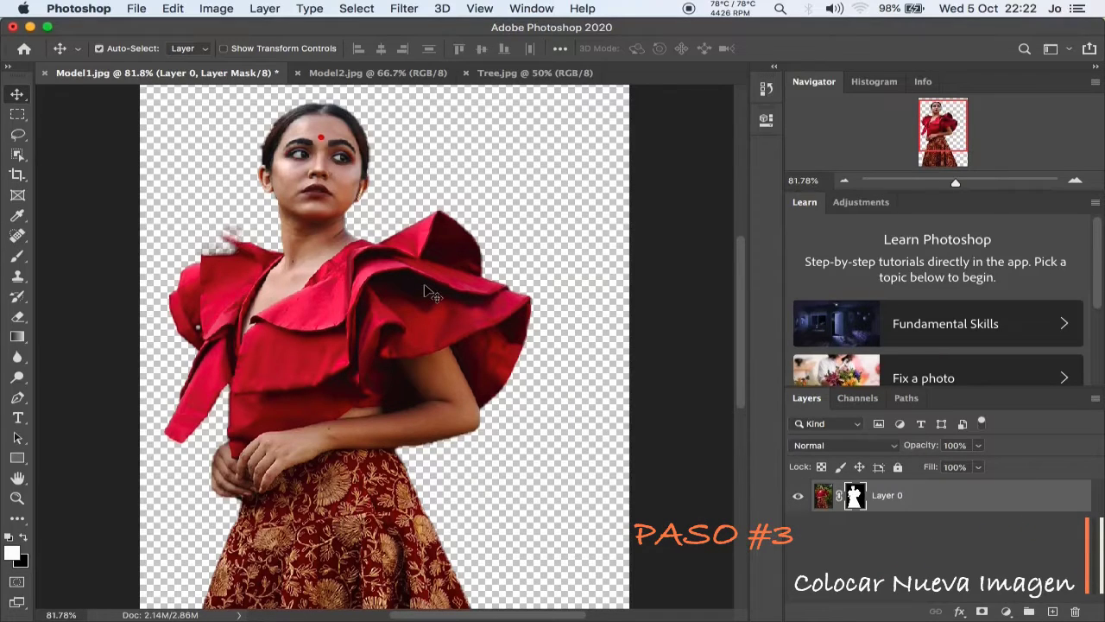
Place the Background image from the Sources folder into the document as a linked file.
scroll(432, 293, "down", 3)
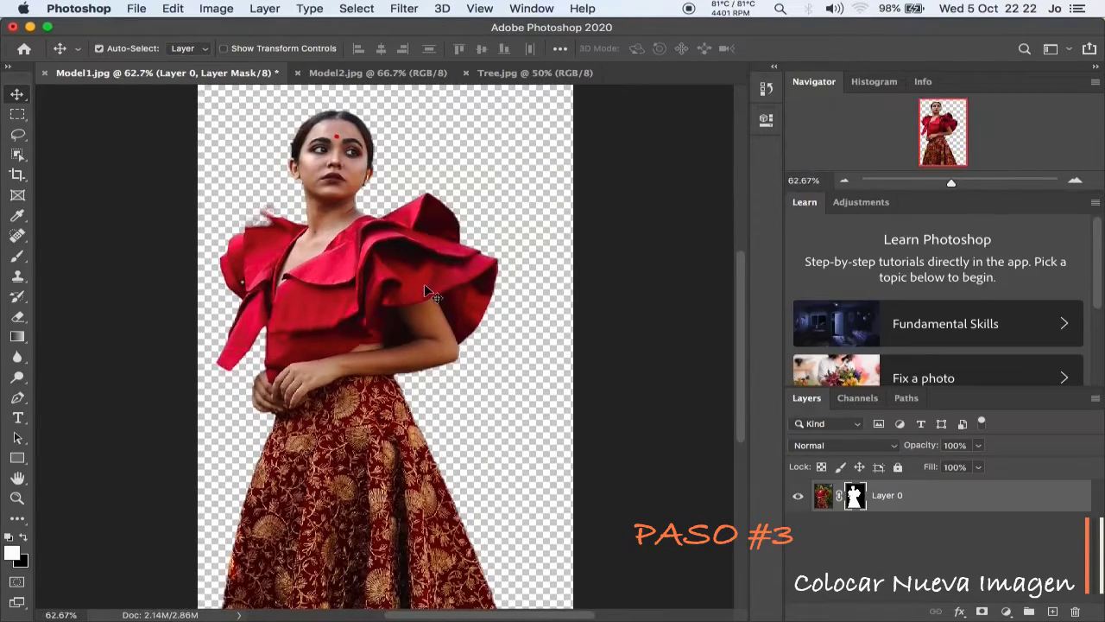
scroll(426, 291, "down", 2)
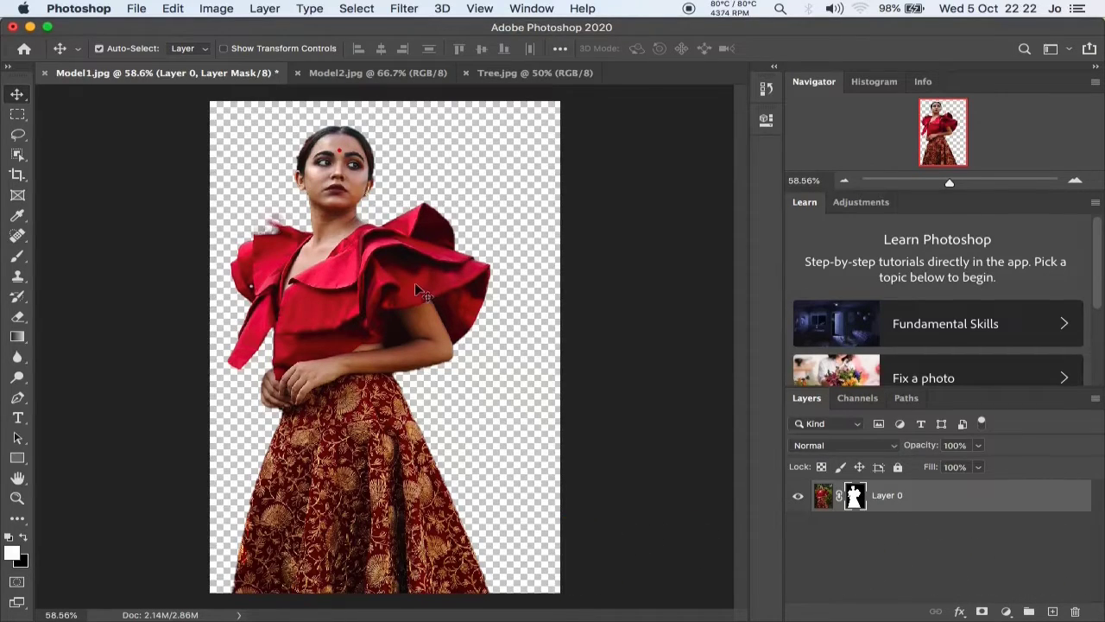
left_click(136, 10)
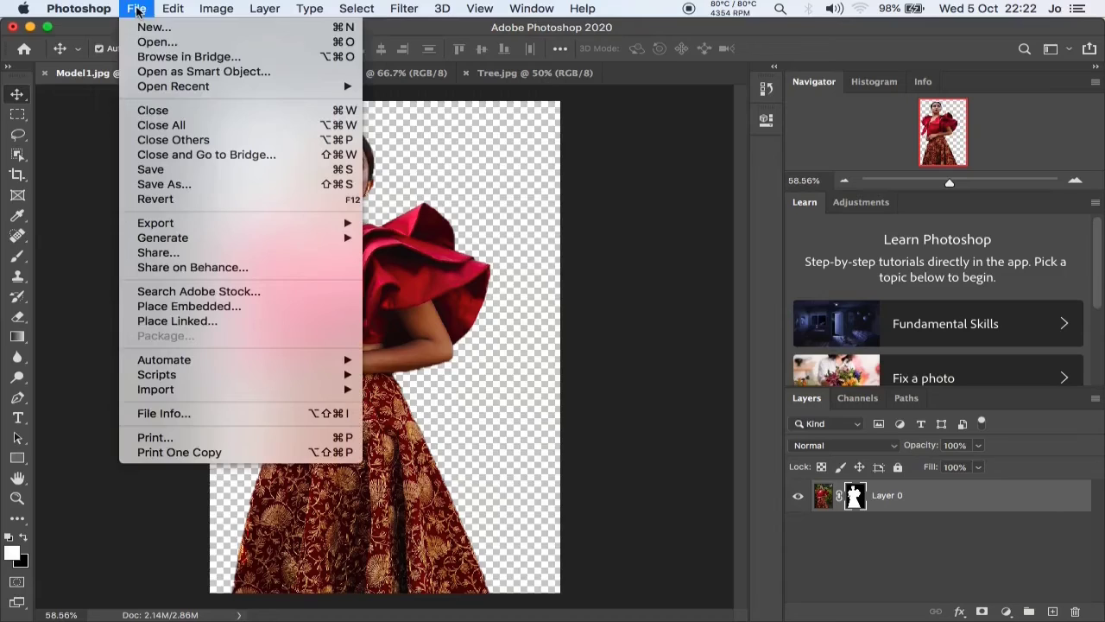
left_click(210, 321)
left_click(135, 10)
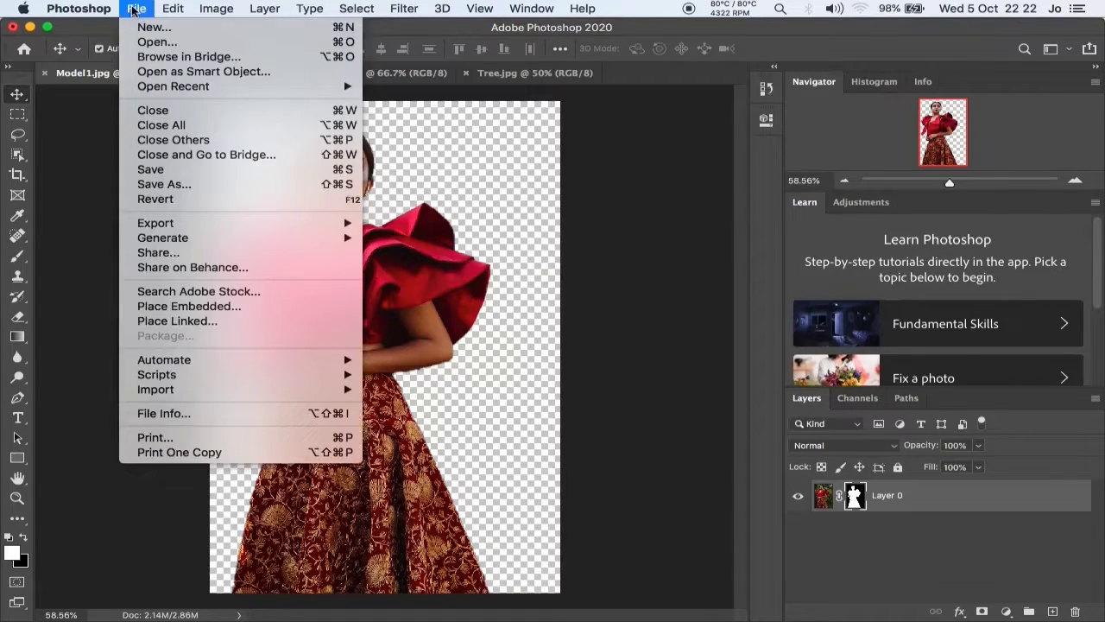
left_click(218, 323)
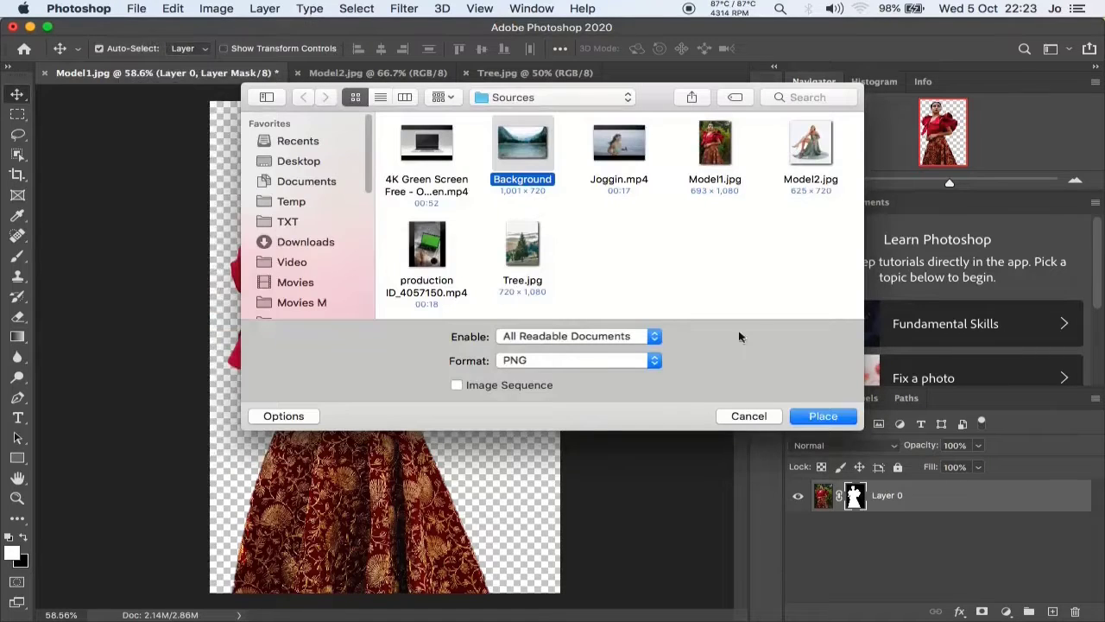
left_click(816, 418)
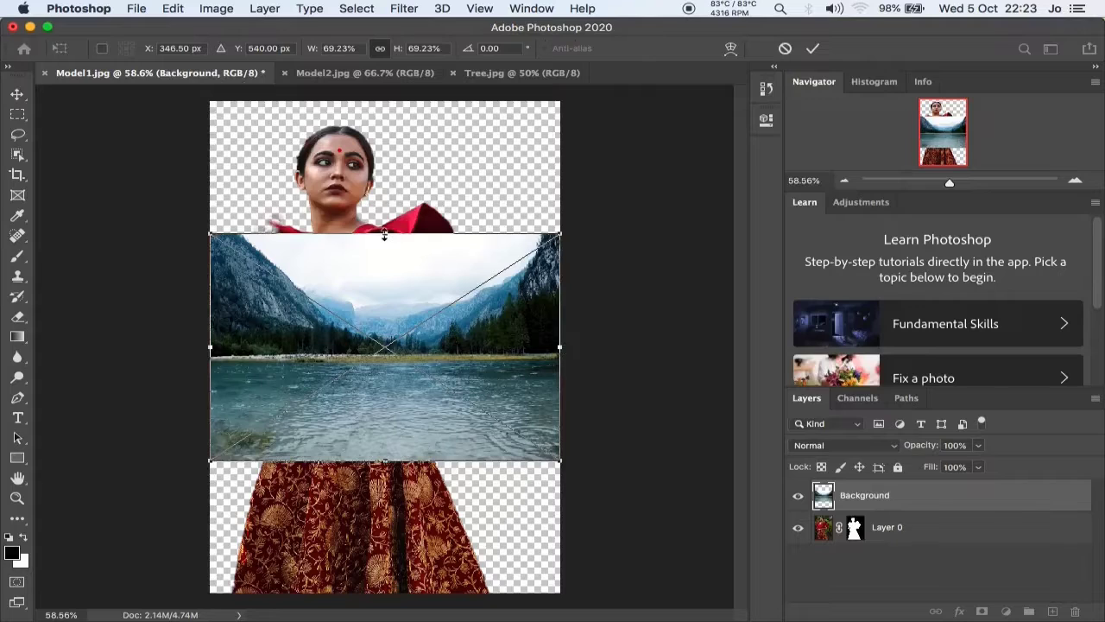
Enlarge the placed lake image to about 150% so it covers the canvas, and move its layer below the model's layer.
left_click_drag(384, 234, 382, 99)
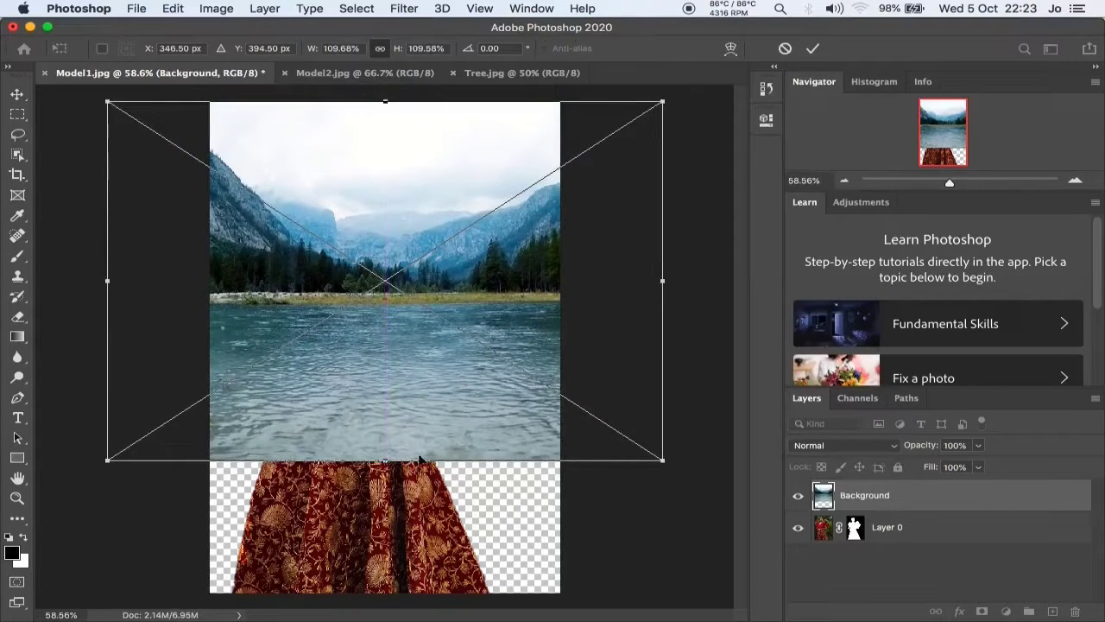
left_click_drag(385, 464, 378, 593)
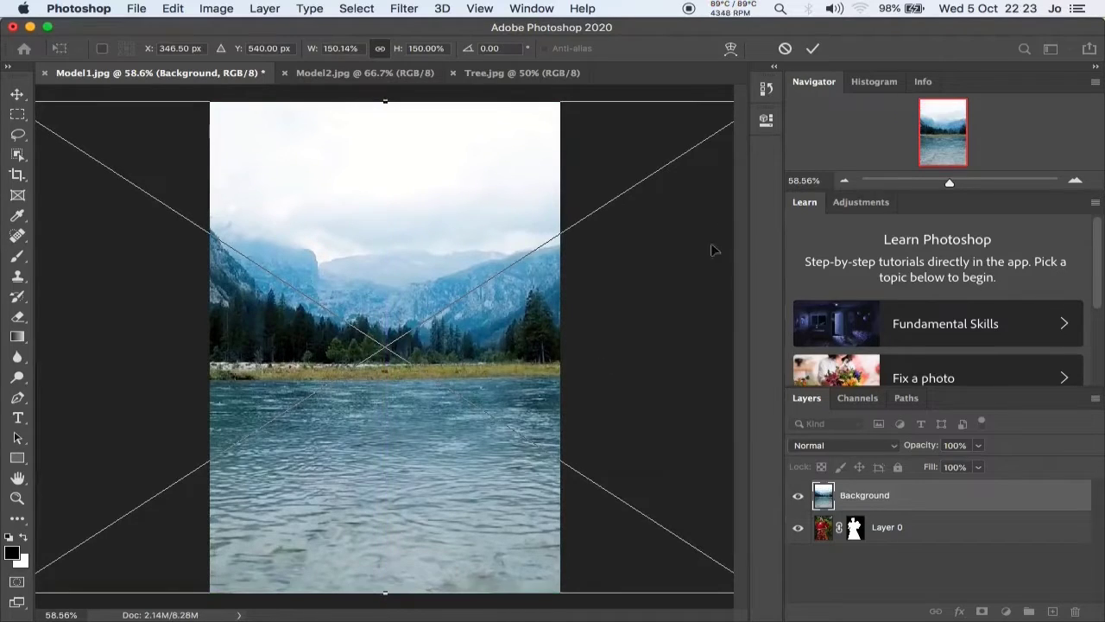
left_click(814, 49)
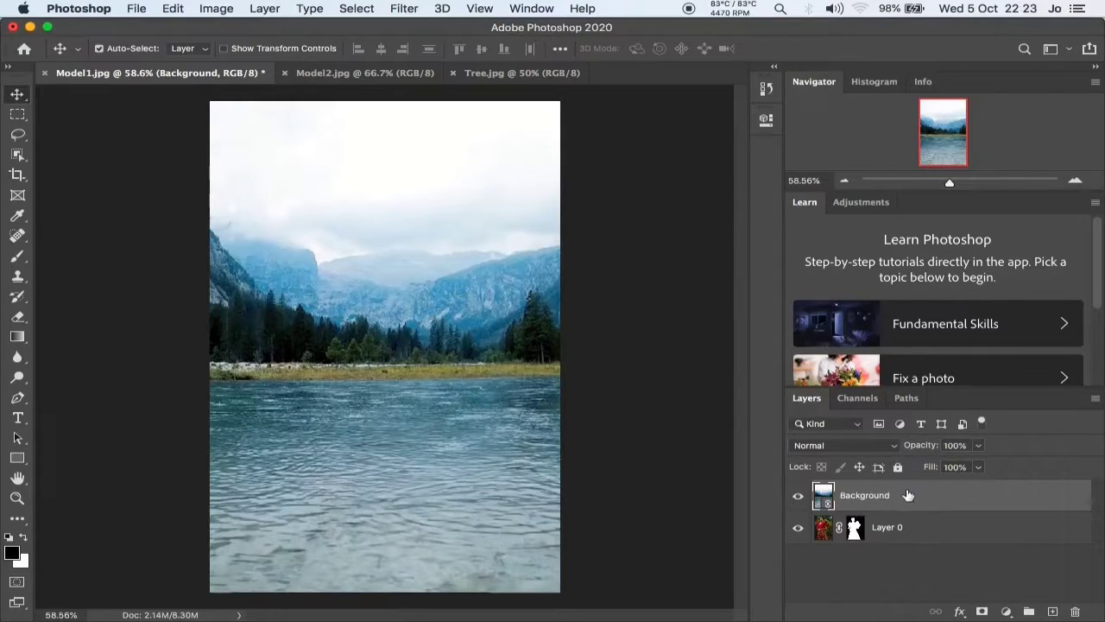
left_click_drag(907, 495, 899, 562)
left_click_drag(903, 496, 910, 508)
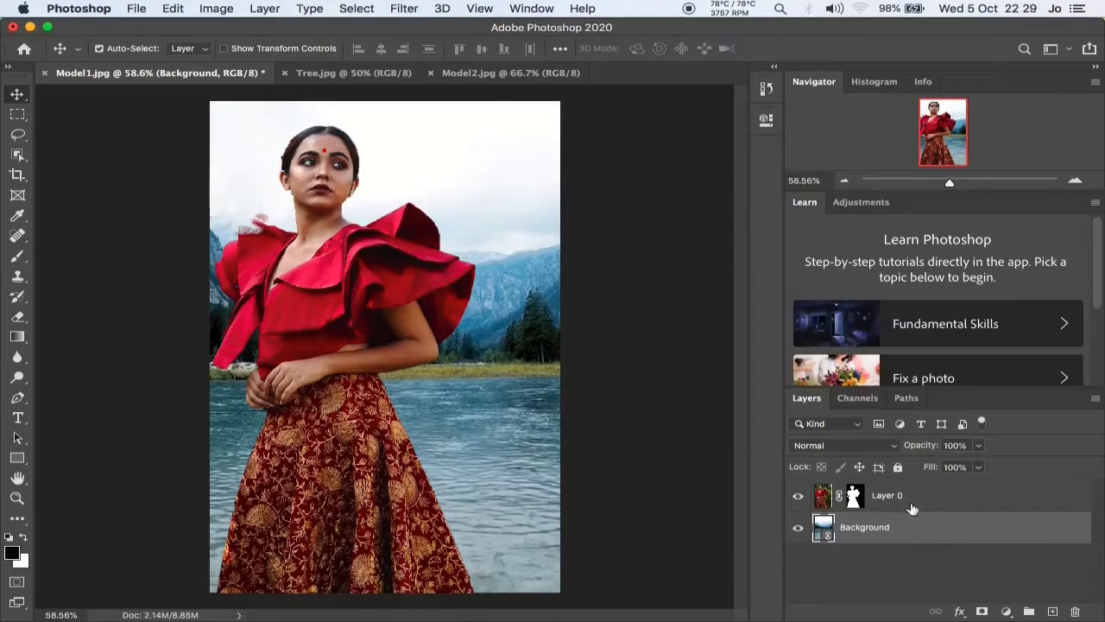
Reposition the cut-out model horizontally over the lake background, slightly left of the canvas centre.
left_click(909, 490)
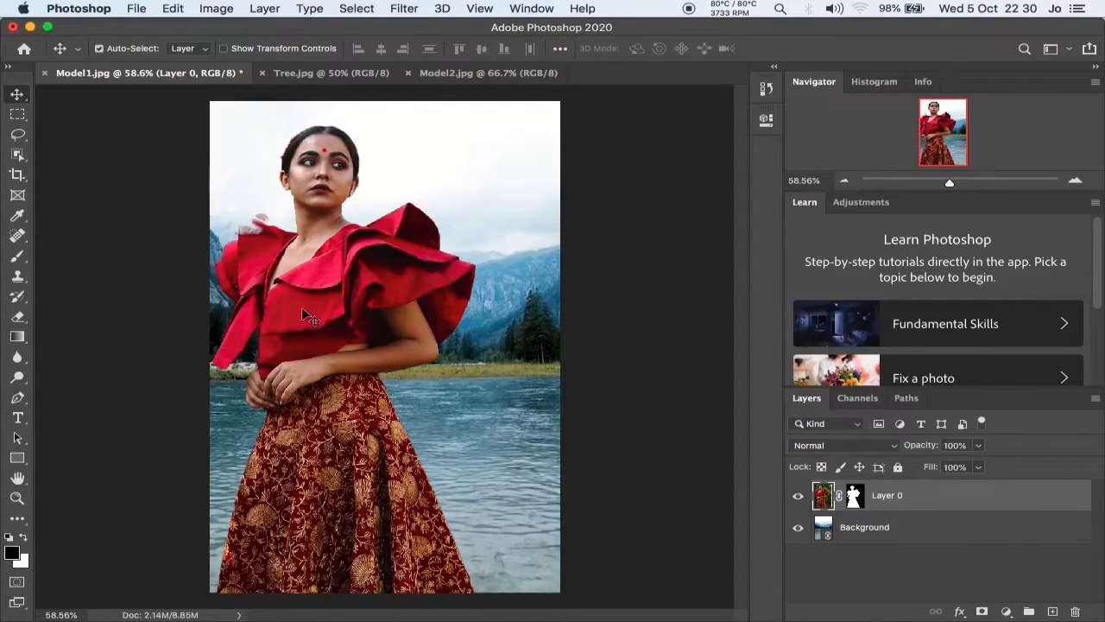
mouse_move(302, 307)
left_mouse_down()
mouse_move(334, 308)
mouse_move(310, 307)
left_mouse_up()
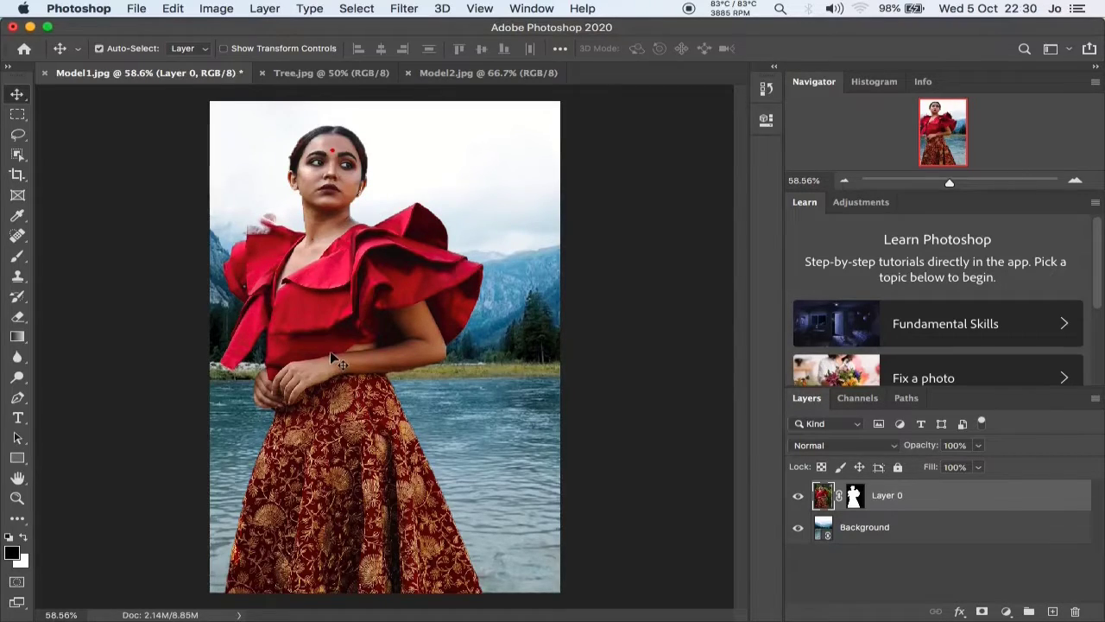
left_click_drag(330, 352, 263, 353)
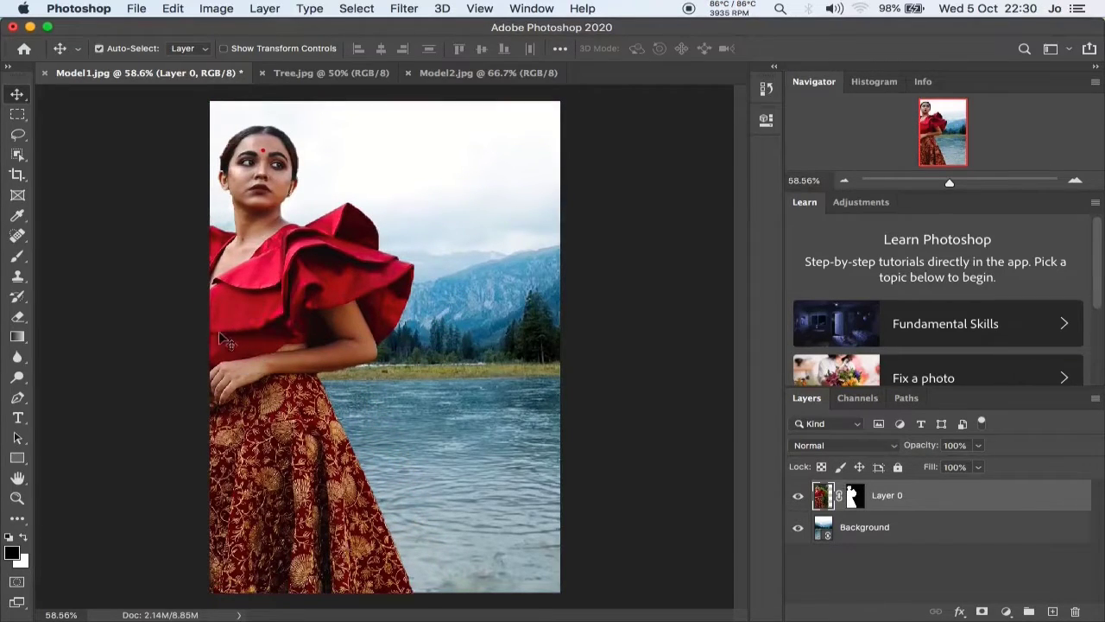
left_click_drag(240, 333, 303, 333)
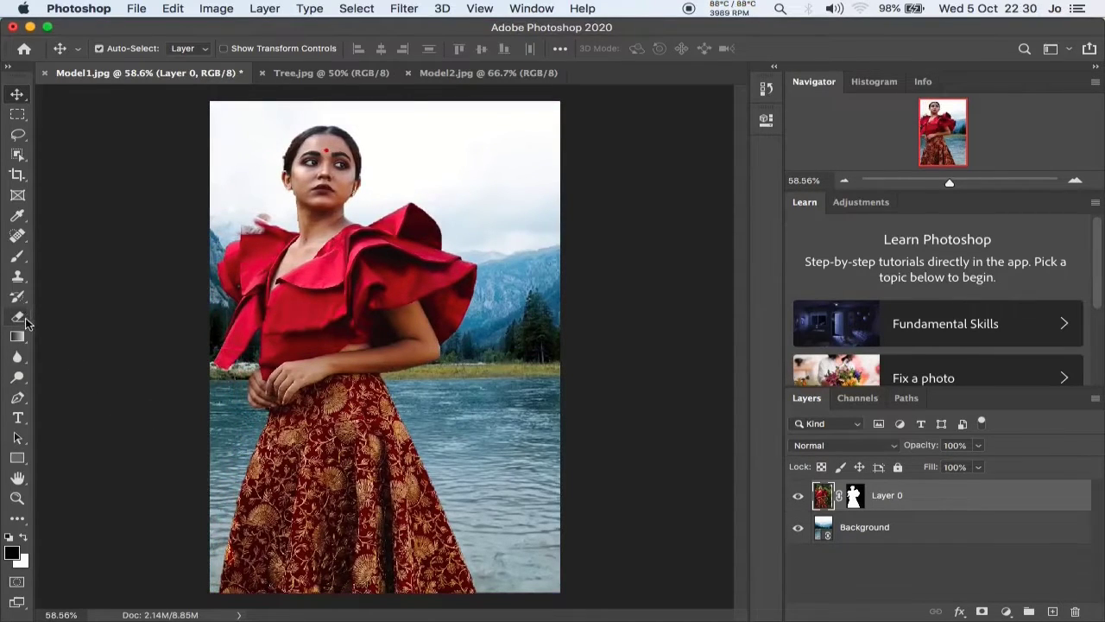
Erase the leftover background fringe above the model's shoulder ruffle with a 23 px Eraser.
left_click(22, 319)
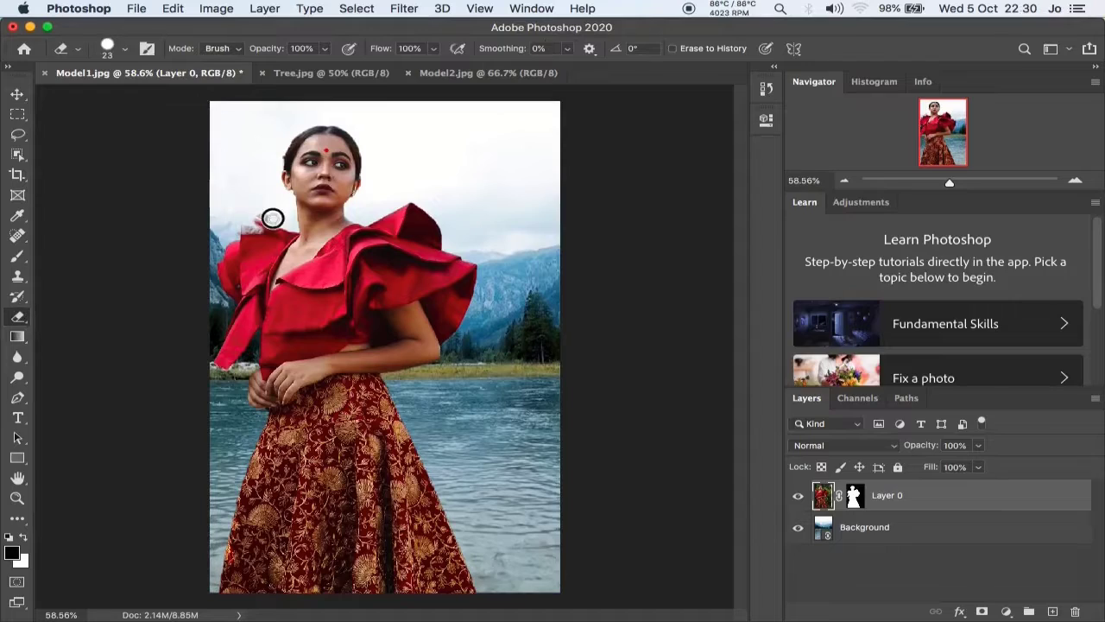
left_click_drag(267, 217, 247, 228)
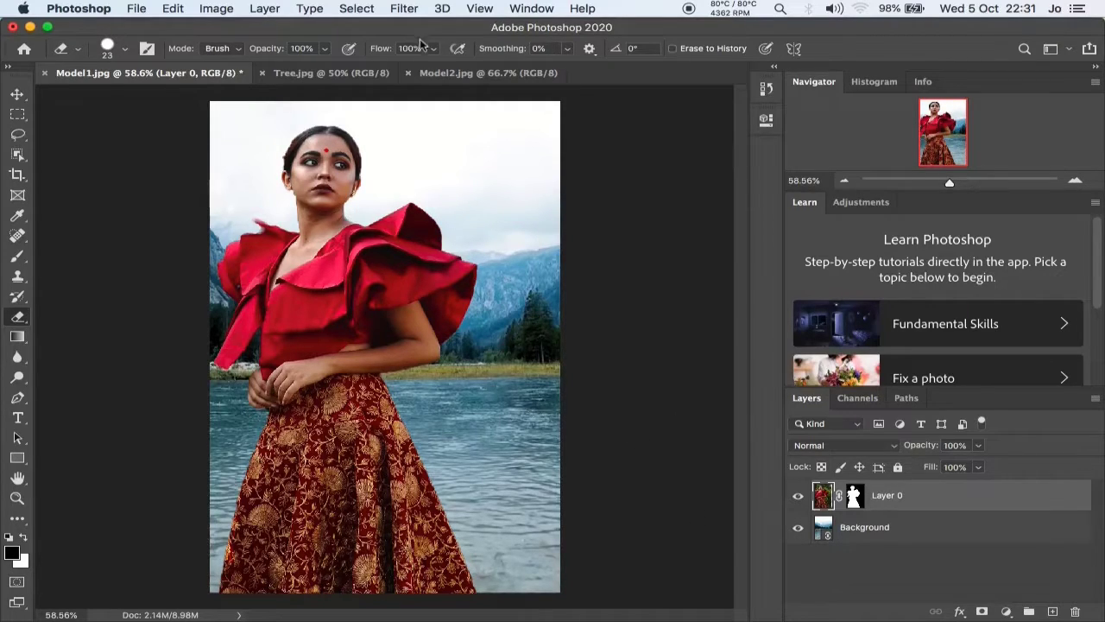
Add a Photo Filter adjustment layer in Normal mode at 100% opacity above the model's layer.
left_click(267, 10)
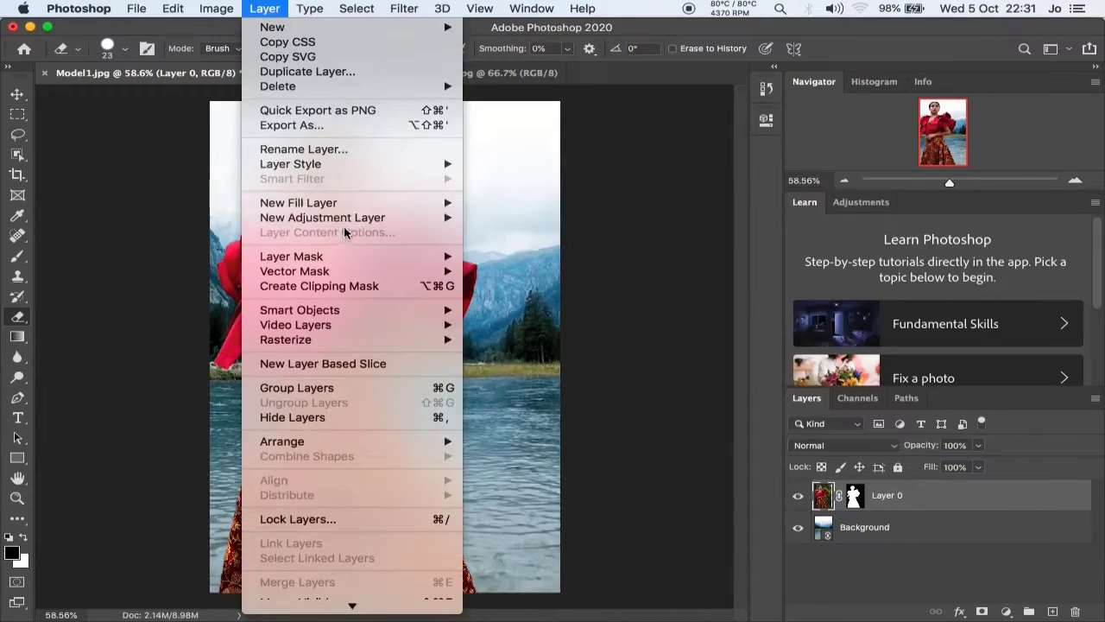
mouse_move(343, 226)
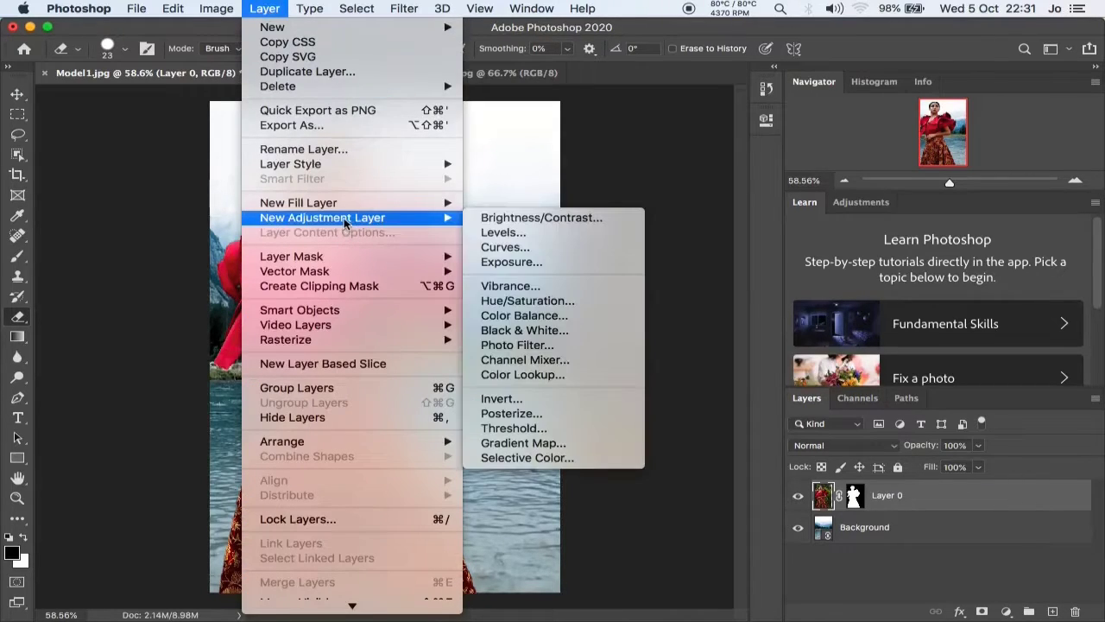
left_click(528, 346)
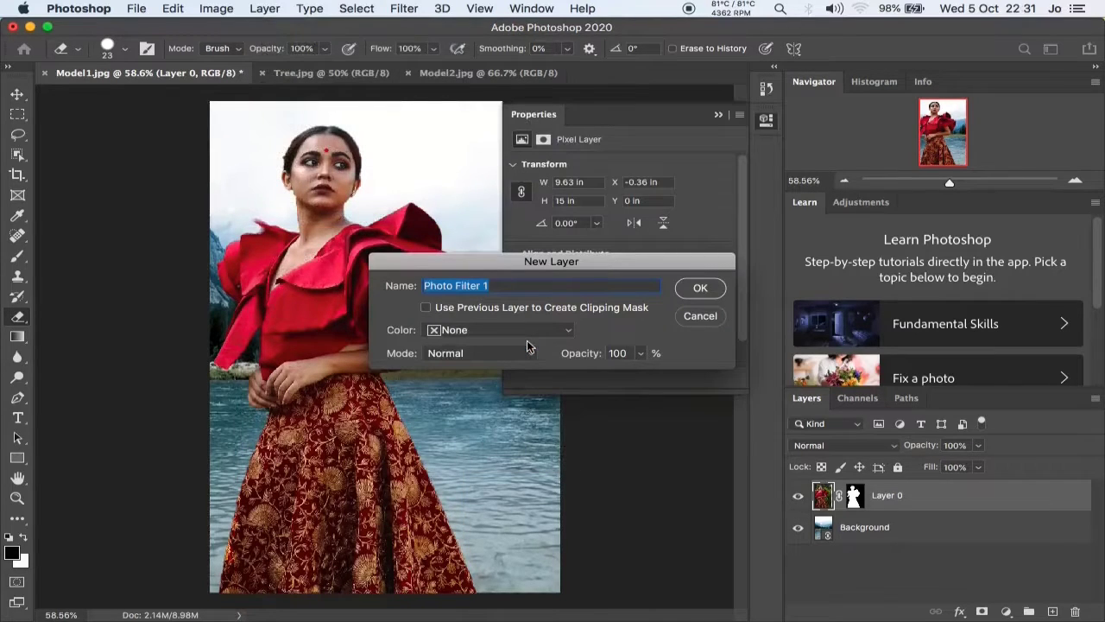
left_click(704, 288)
left_click(765, 123)
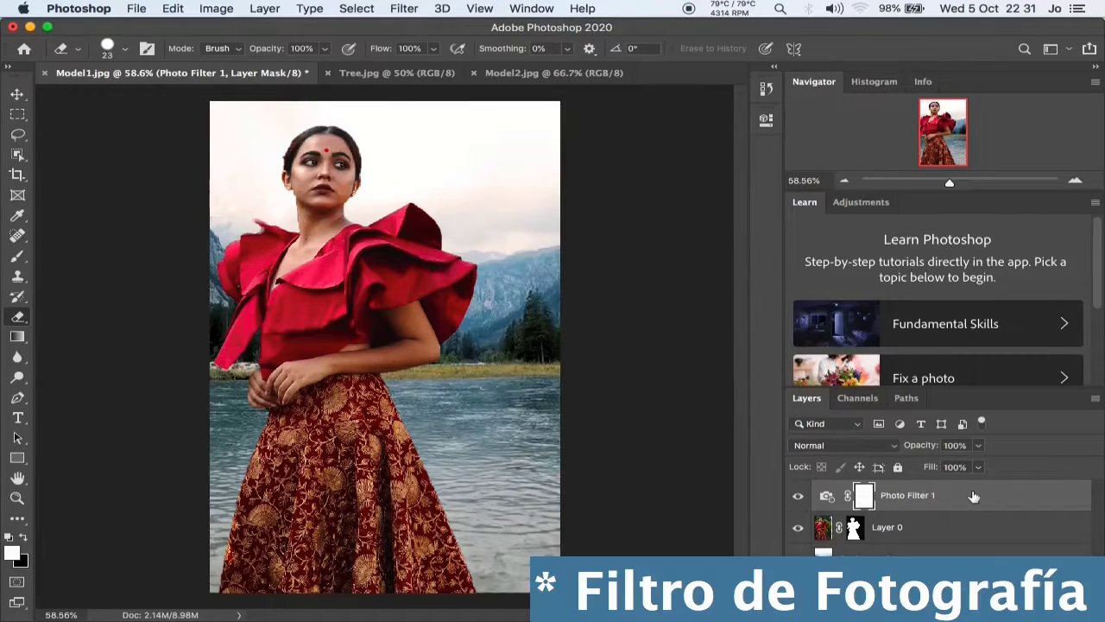
In the Photo Filter layer's blending options, split the Blend If underlying-layer highlight slider to 113 / 255.
double_click(914, 497)
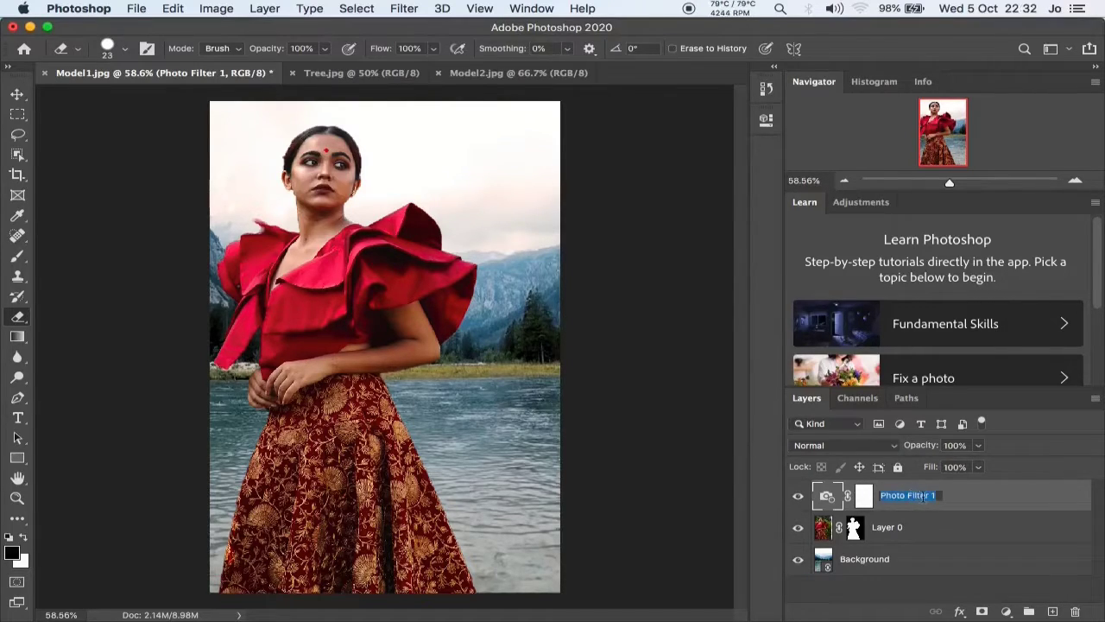
left_click(978, 504)
left_click(966, 498)
double_click(966, 495)
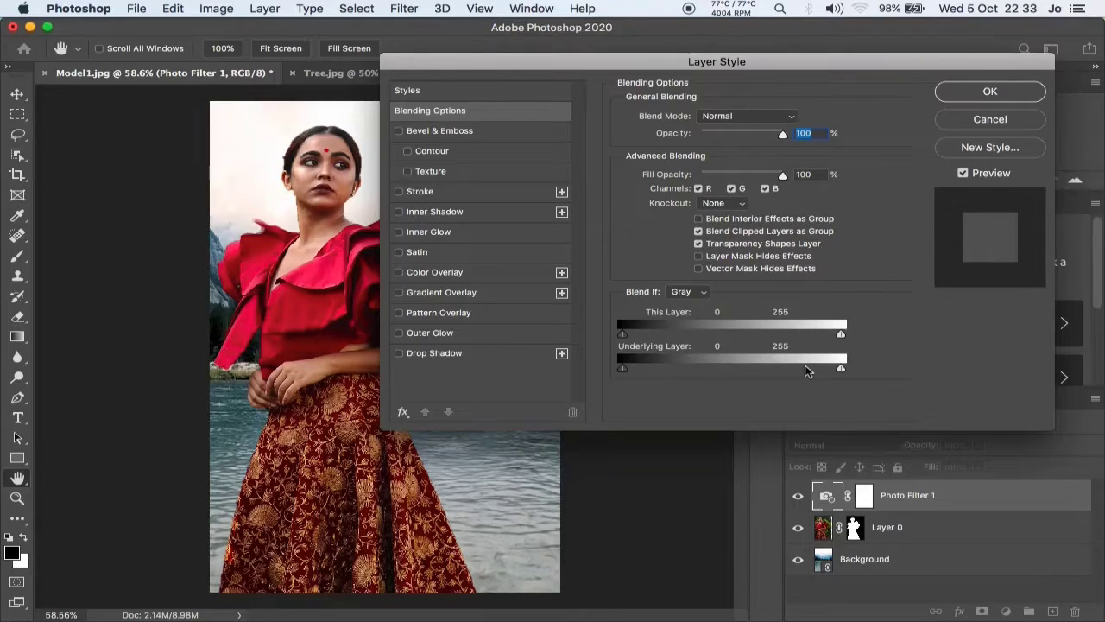
key("alt")
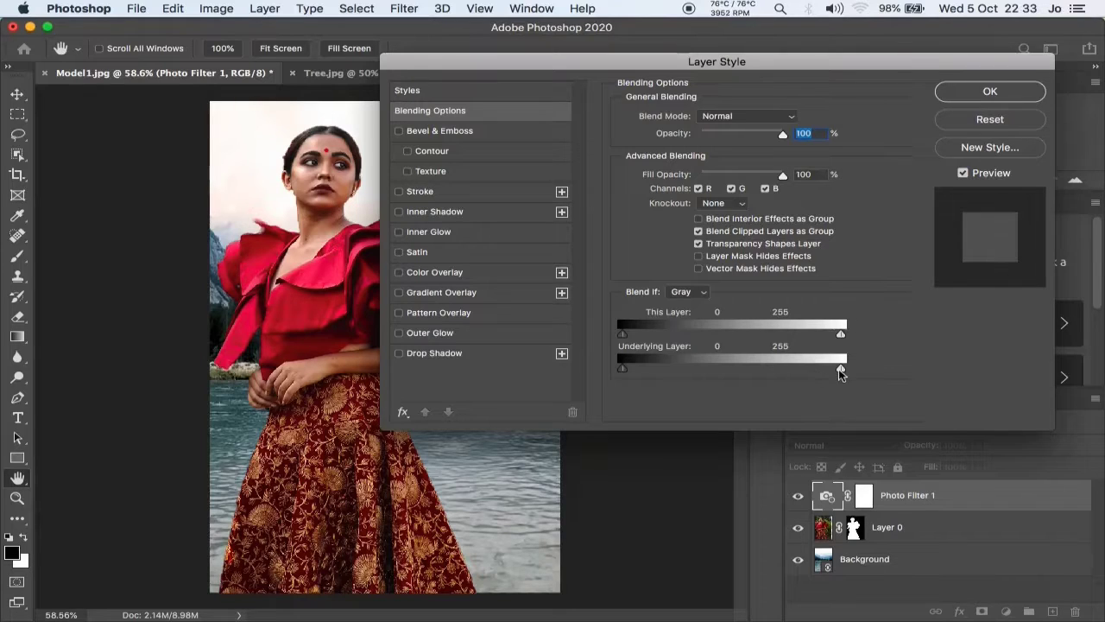
left_click_drag(841, 373, 722, 372)
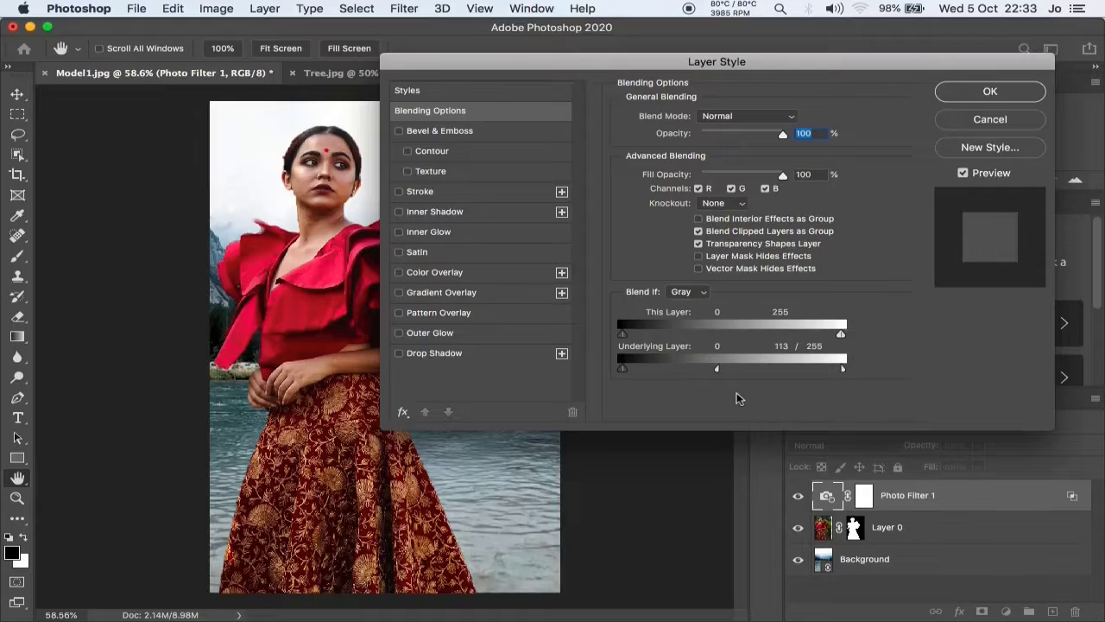
left_click(991, 91)
Unlock the background layer of Tree.jpg and apply the Remove Background quick action to it.
key("ctrl+Tab")
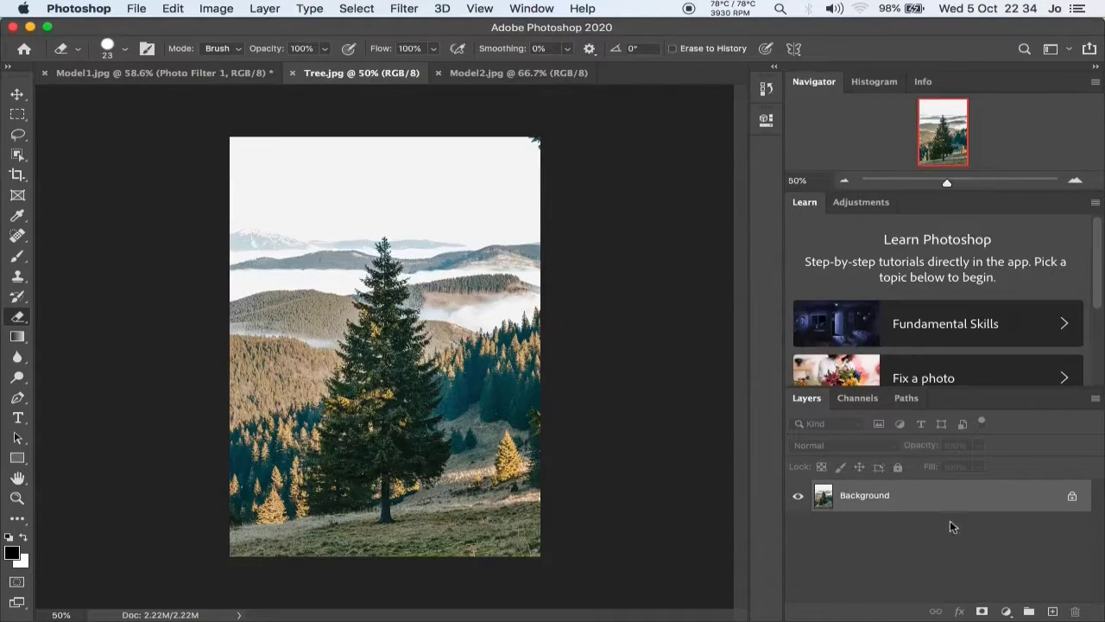
left_click(1072, 496)
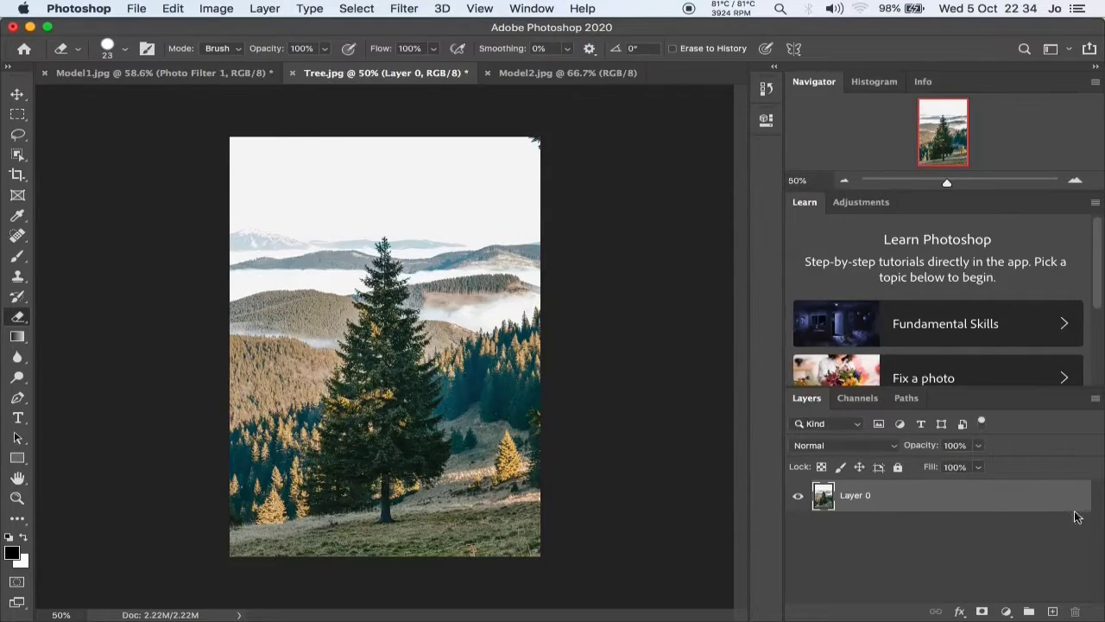
left_click(532, 9)
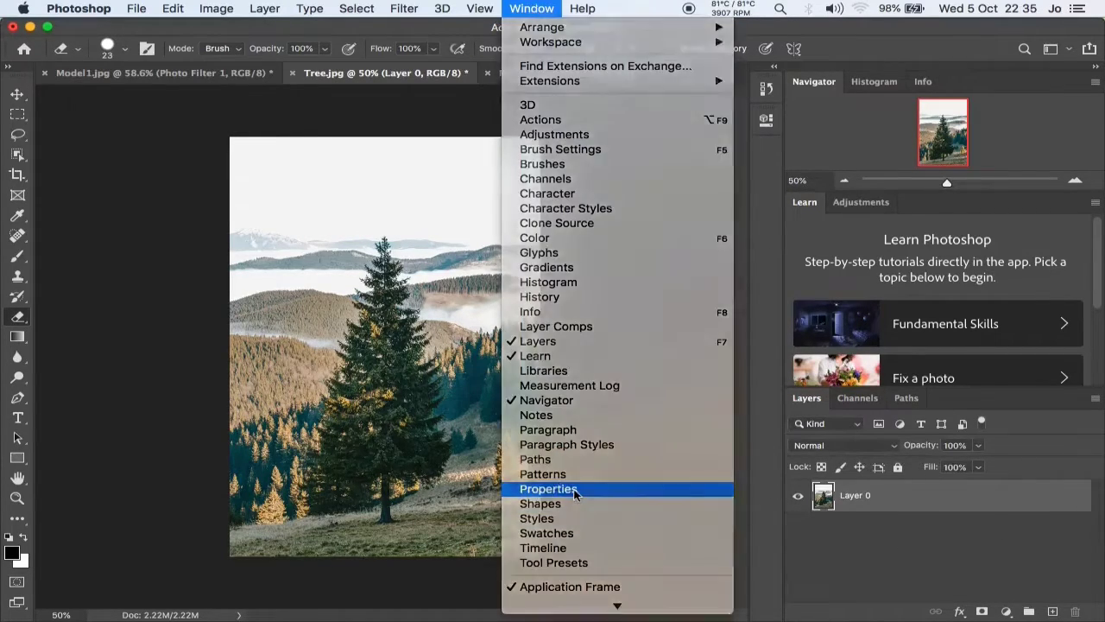
left_click(574, 491)
scroll(710, 341, "down", 1)
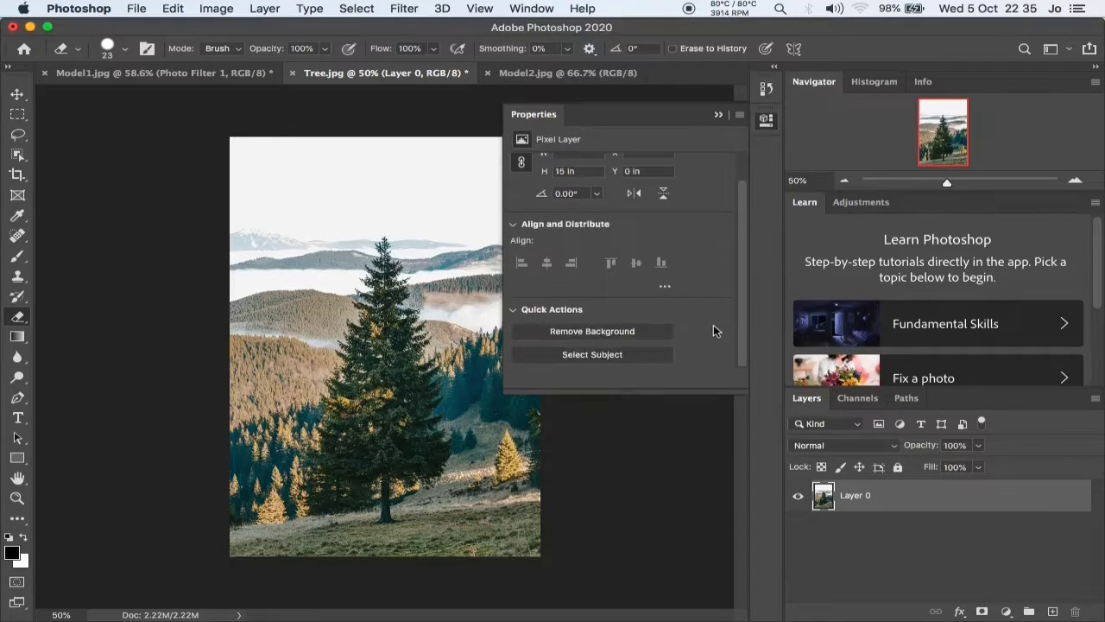
left_click(611, 333)
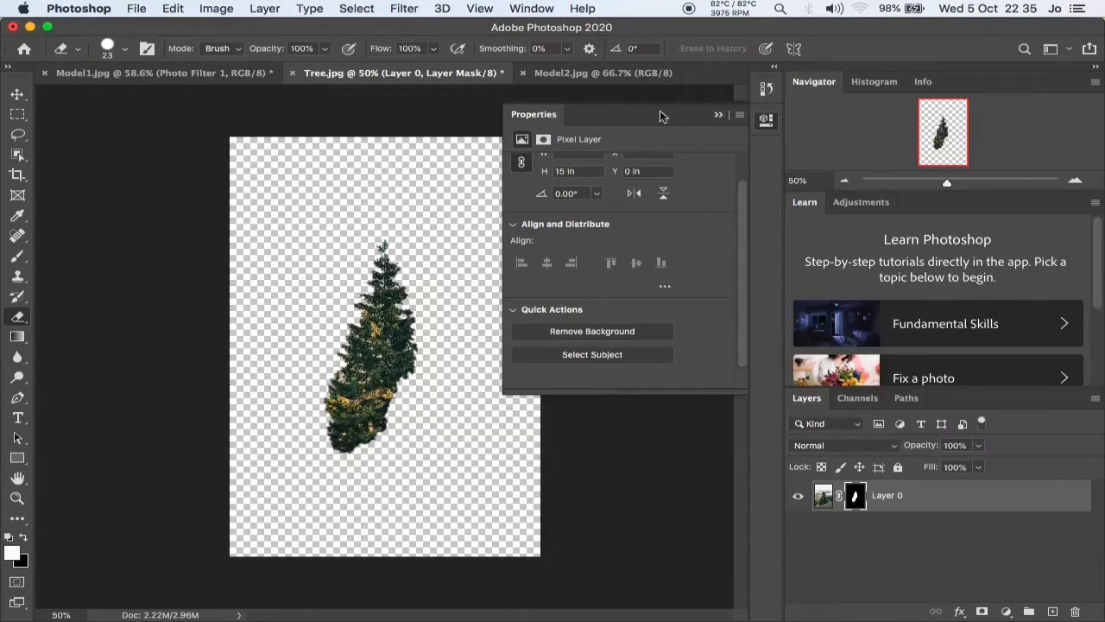
Unlock the background layer of Model2.jpg and apply the Remove Background quick action to it.
left_click(582, 73)
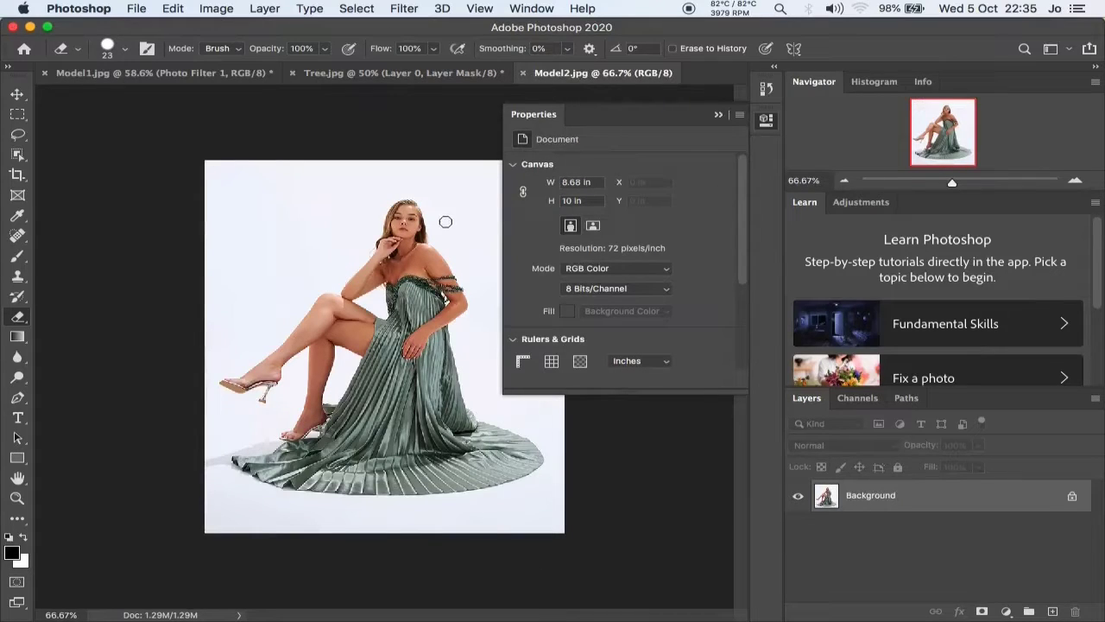
left_click(719, 114)
left_click(1072, 499)
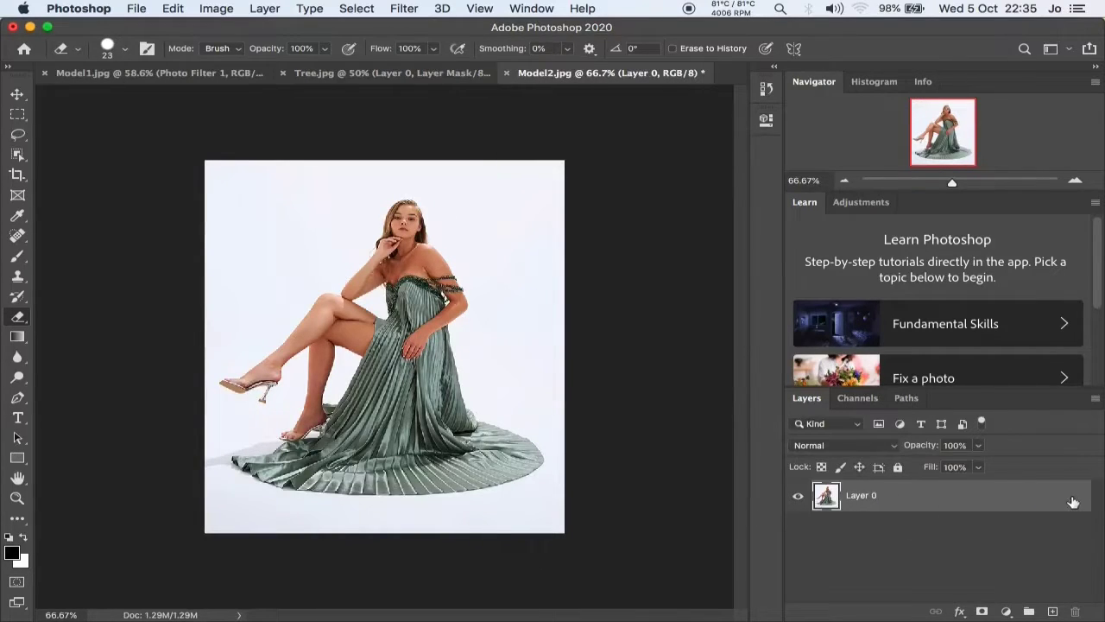
left_click(530, 9)
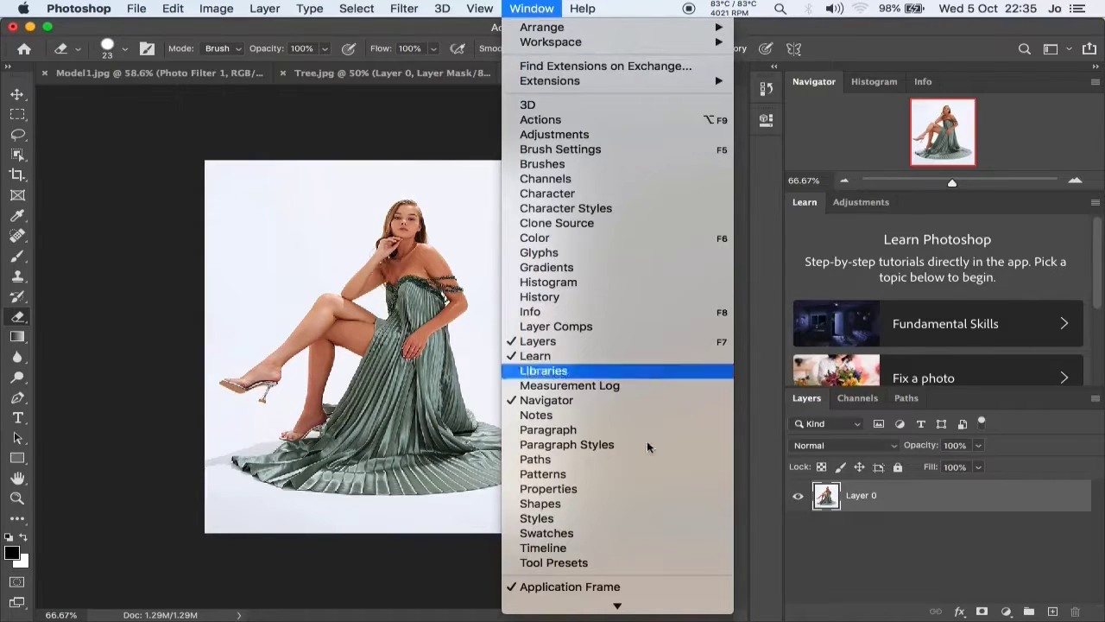
left_click(593, 489)
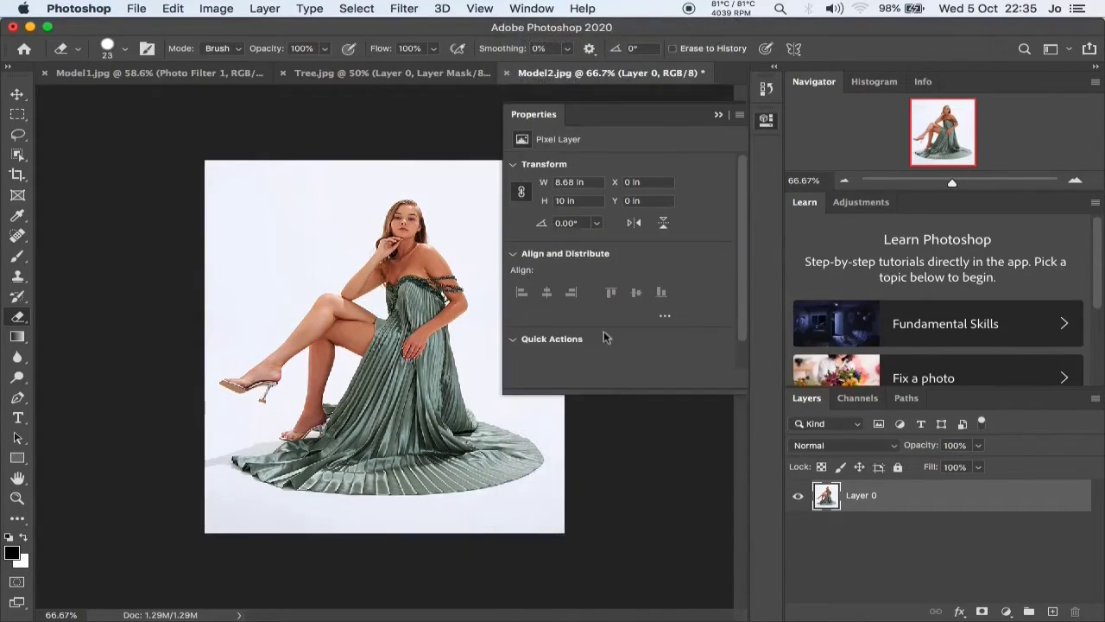
left_click(560, 342)
scroll(701, 335, "down", 1)
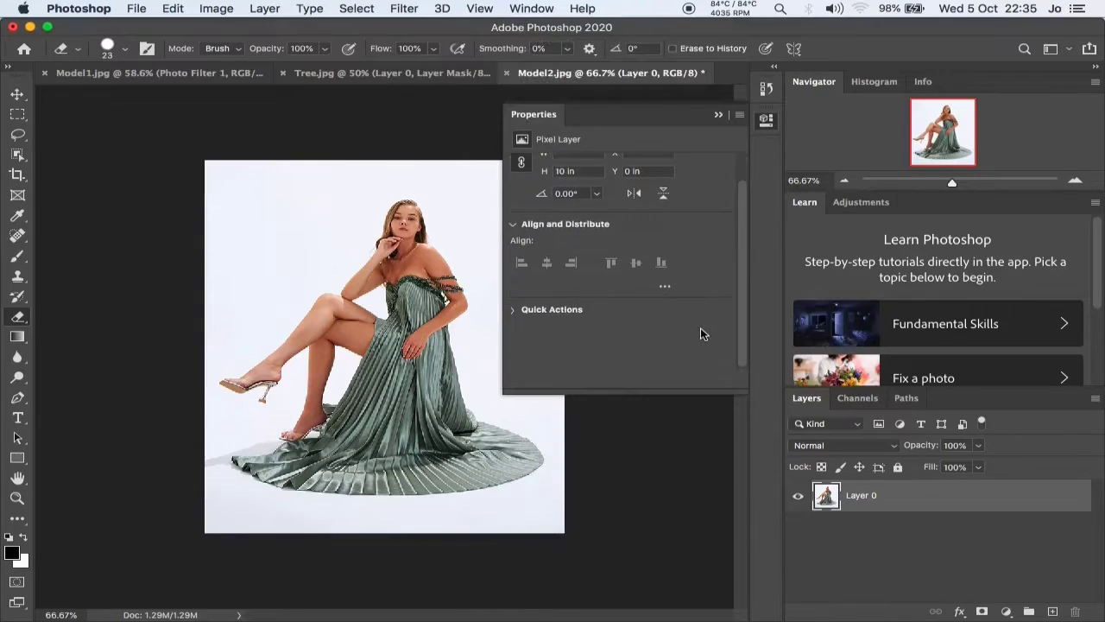
left_click(567, 310)
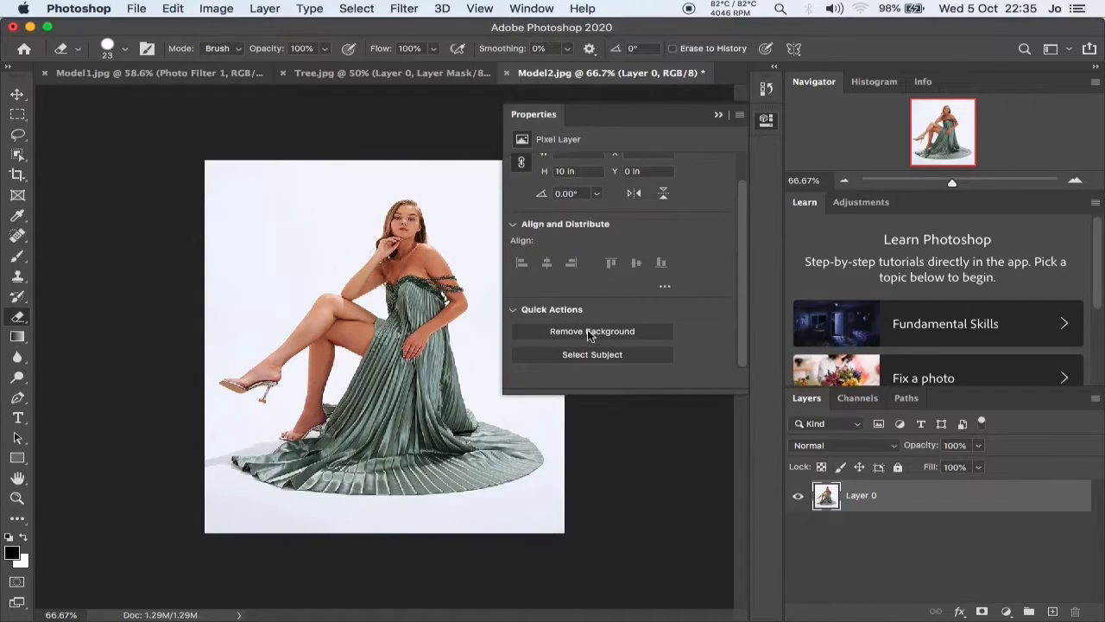
left_click(590, 331)
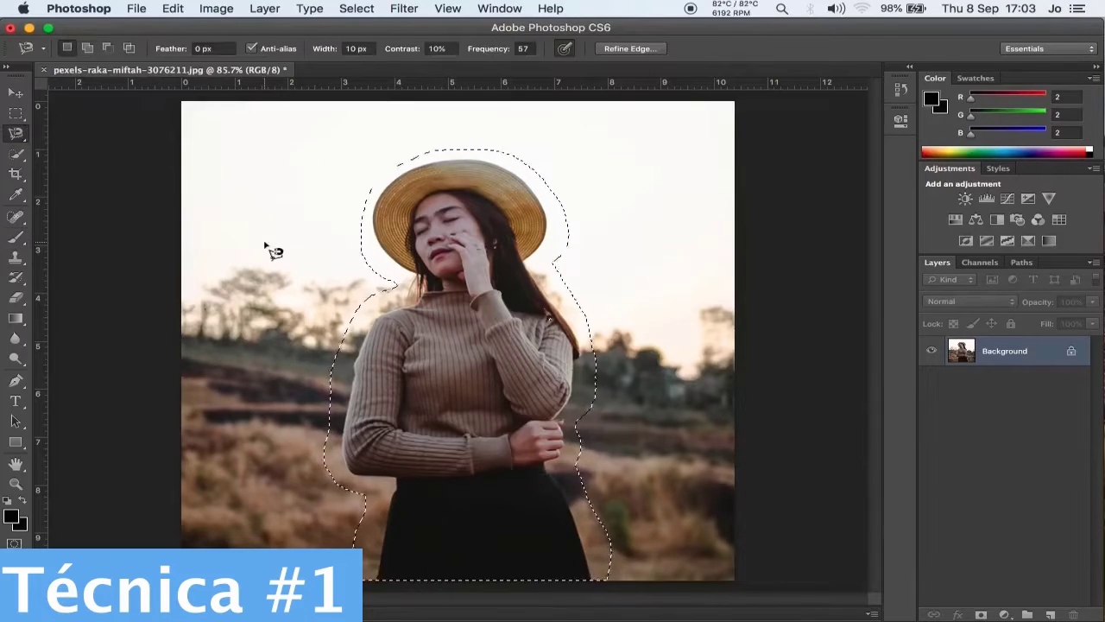
Refine the edge of the selection around the woman in the hat, using the On Black view and a size 45 brush.
left_click(618, 49)
left_click(822, 138)
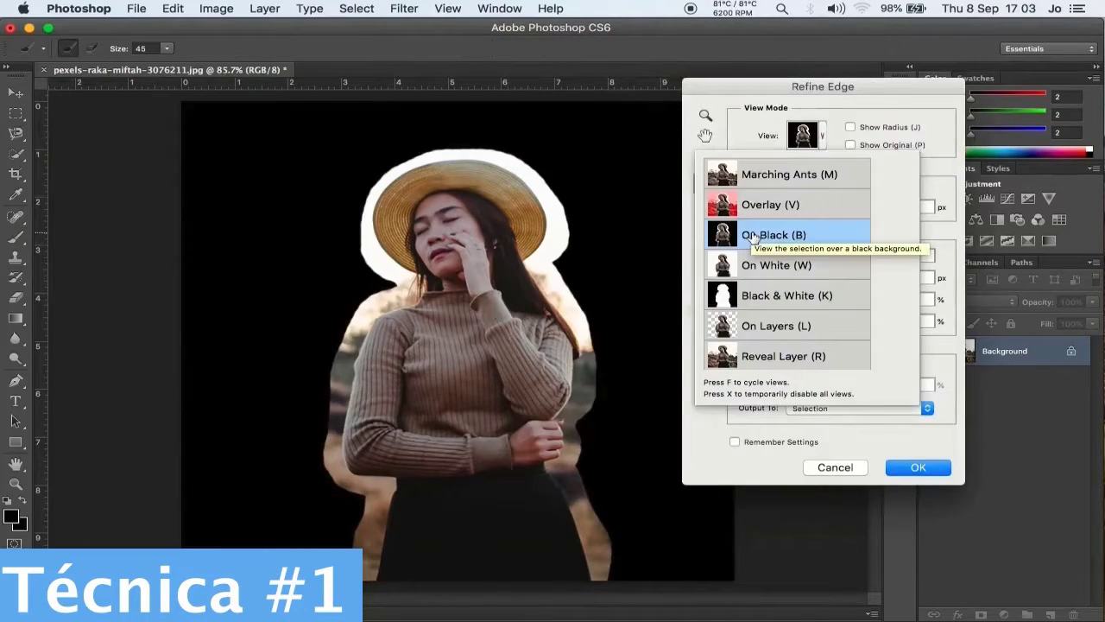
left_click(757, 246)
mouse_move(395, 480)
left_mouse_down()
mouse_move(344, 367)
mouse_move(446, 153)
mouse_move(547, 251)
mouse_move(582, 488)
left_mouse_up()
left_click_drag(359, 277, 384, 485)
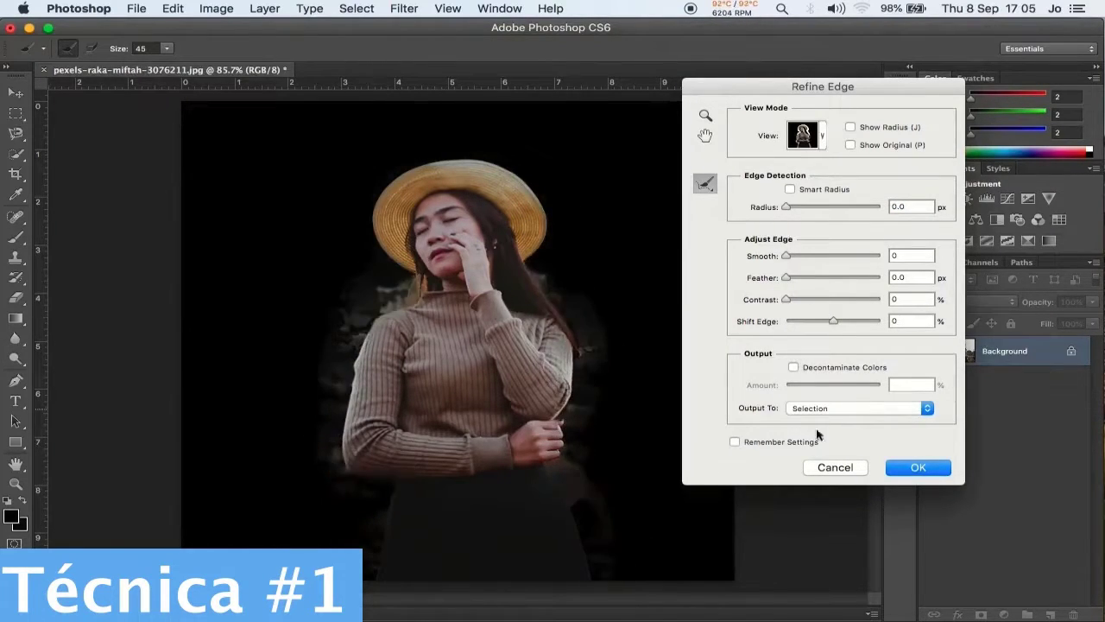
left_click(918, 467)
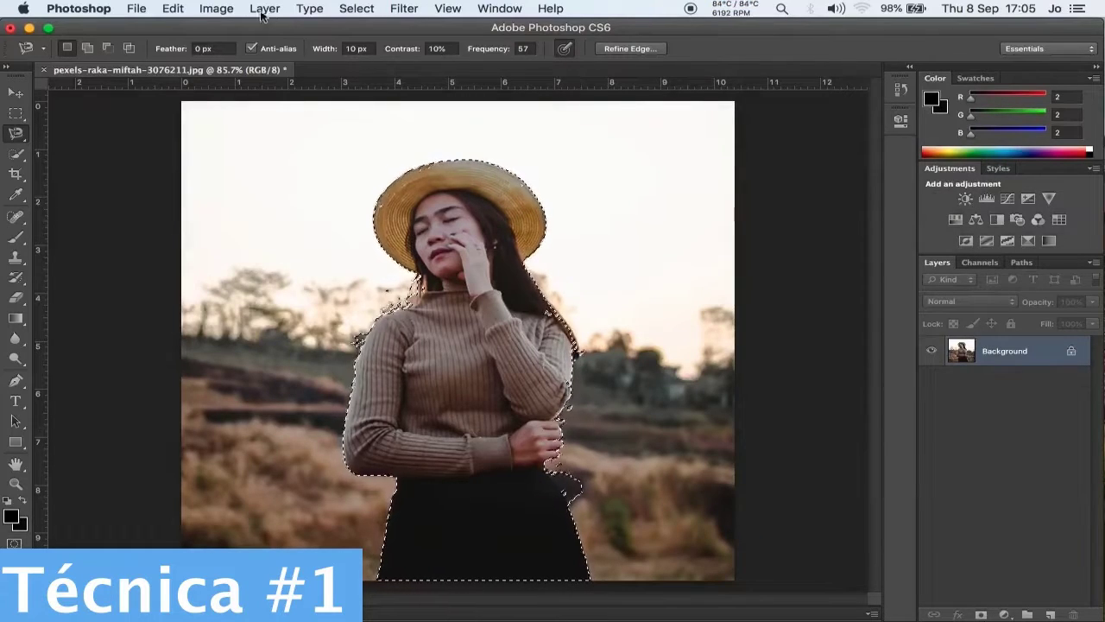
Create a new layer from the refined selection of the woman in the hat.
left_click(264, 8)
mouse_move(271, 29)
left_click(506, 104)
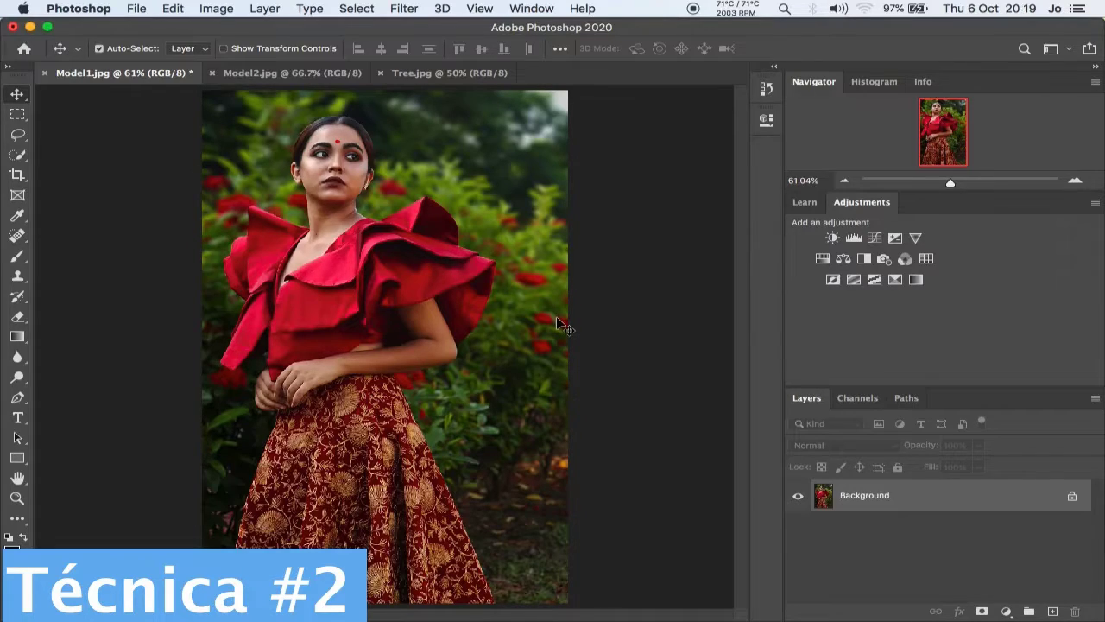
Unlock the background layer of Model1.jpg and apply the Remove Background quick action to it.
left_click(1072, 499)
left_click(525, 7)
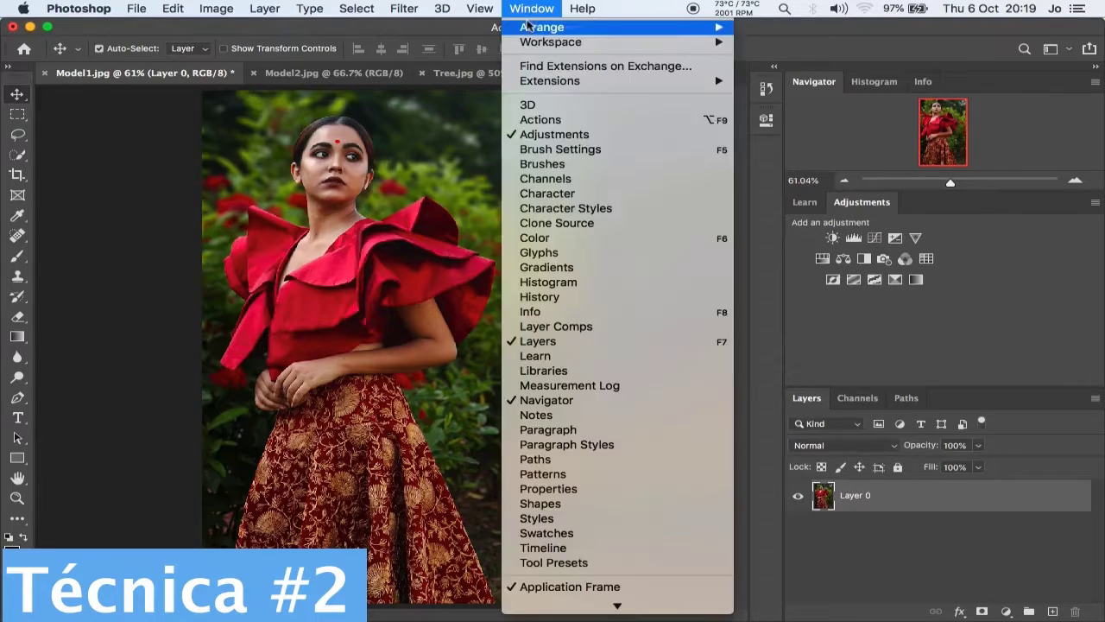
left_click(572, 487)
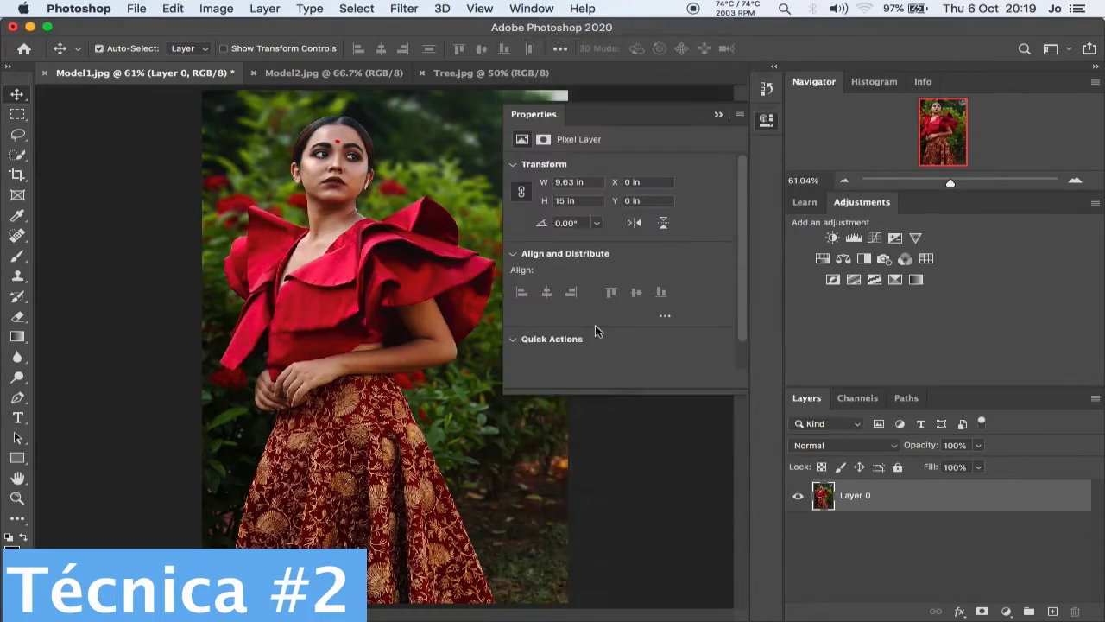
scroll(648, 335, "down", 1)
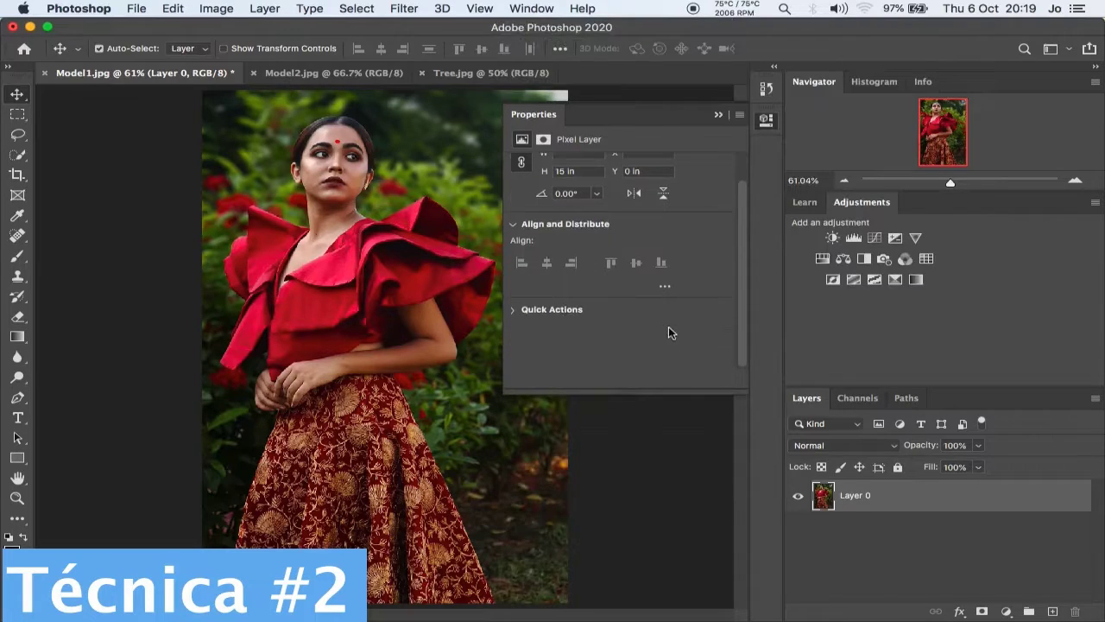
left_click(529, 310)
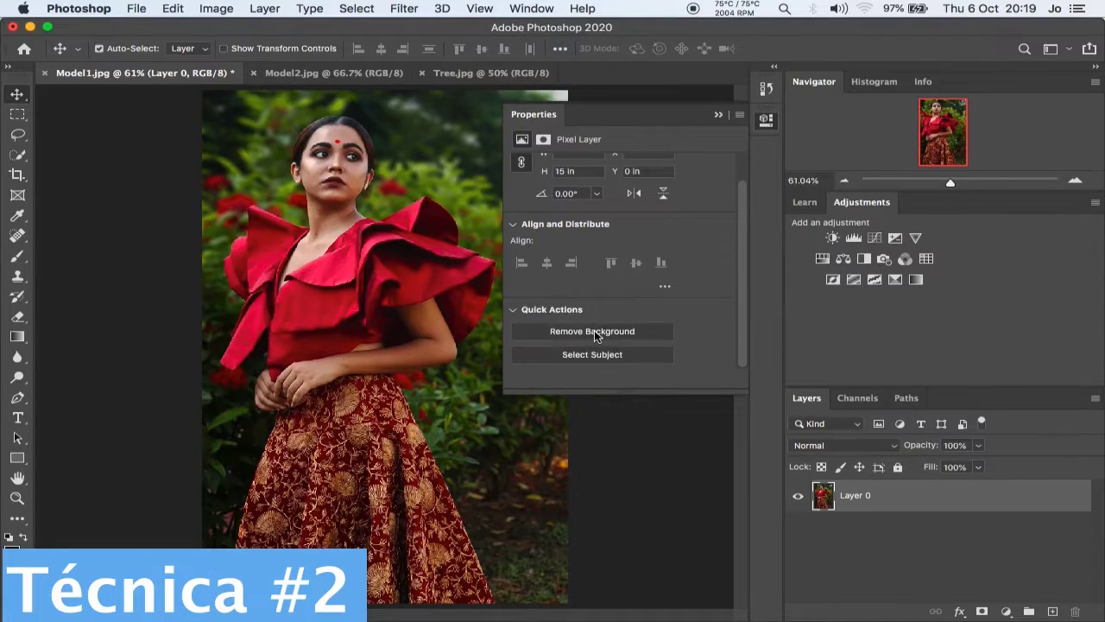
left_click(594, 330)
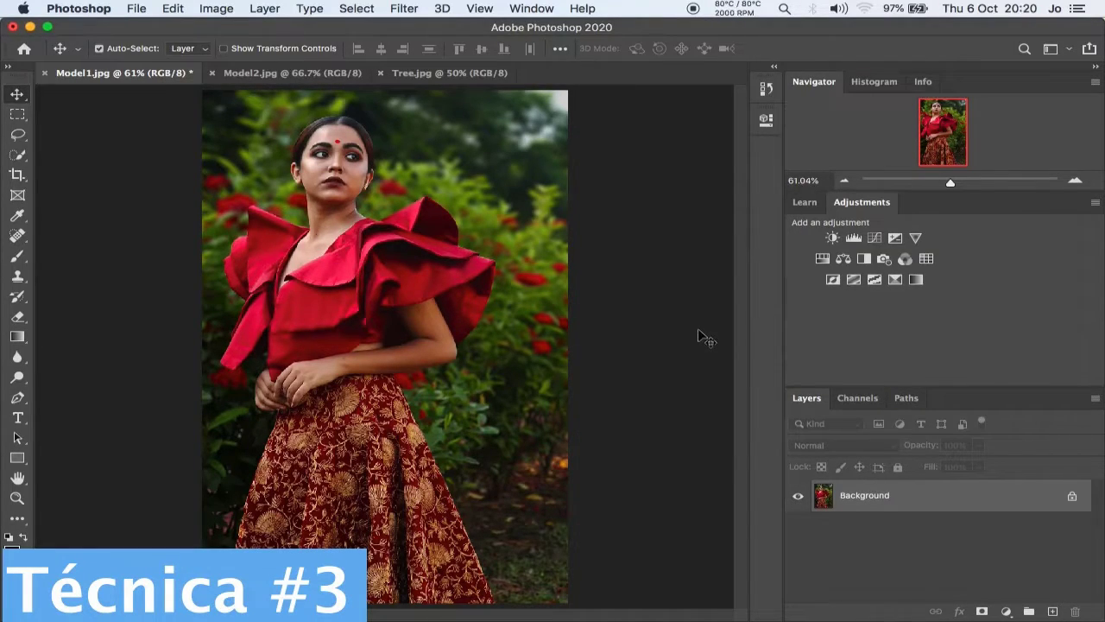
Unlock the Model1.jpg background layer and select the whole model, including blouse and skirt, with a 32 px Quick Selection brush.
left_click(1073, 498)
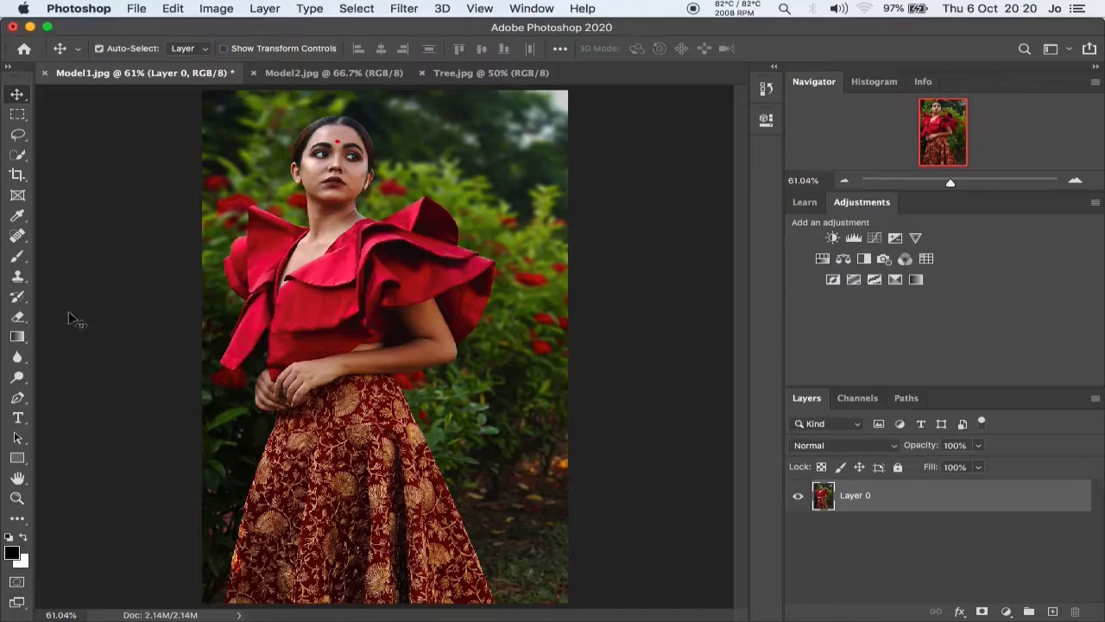
left_click(20, 157)
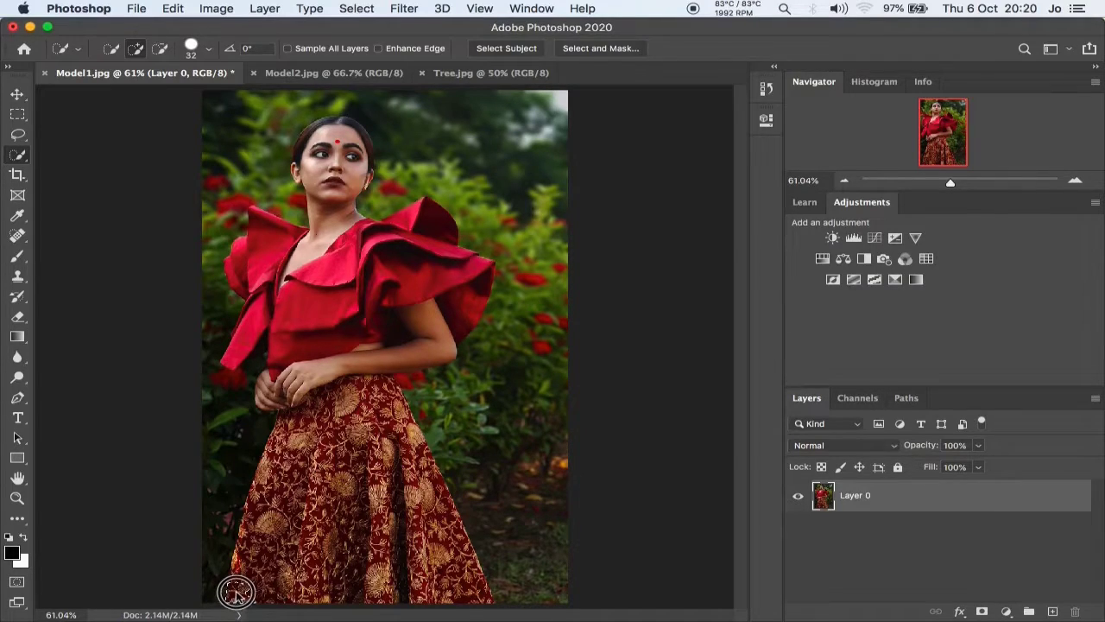
mouse_move(236, 592)
left_mouse_down()
mouse_move(289, 408)
mouse_move(286, 393)
mouse_move(270, 392)
mouse_move(284, 365)
mouse_move(278, 321)
left_mouse_up()
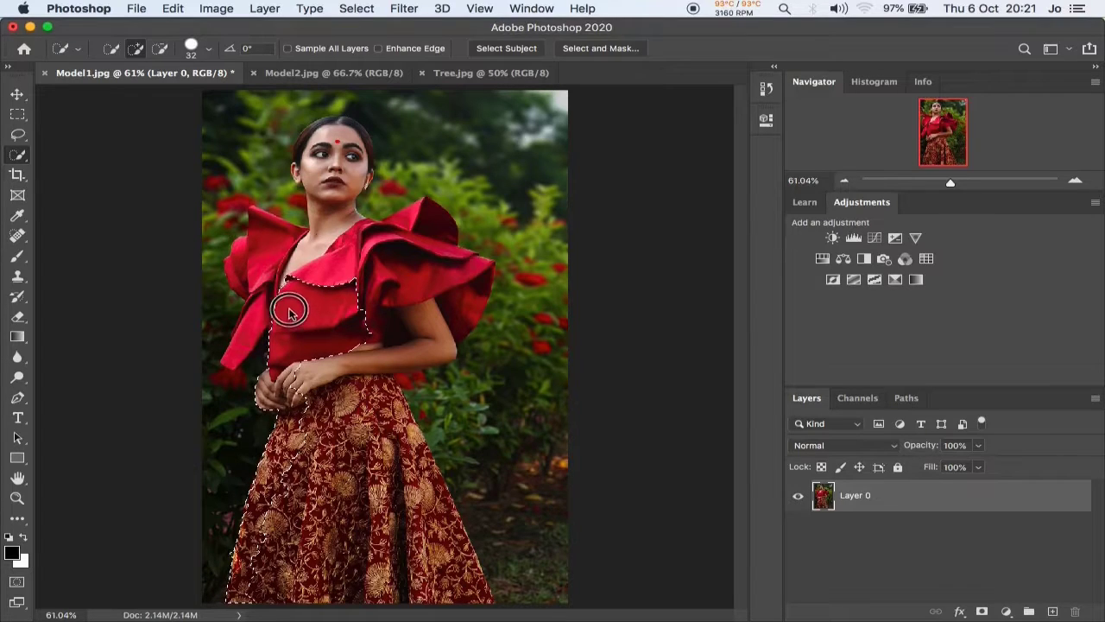
left_click(250, 281)
mouse_move(250, 280)
left_mouse_down()
mouse_move(324, 250)
mouse_move(328, 226)
mouse_move(335, 235)
mouse_move(329, 174)
mouse_move(304, 166)
mouse_move(310, 151)
mouse_move(360, 157)
left_mouse_up()
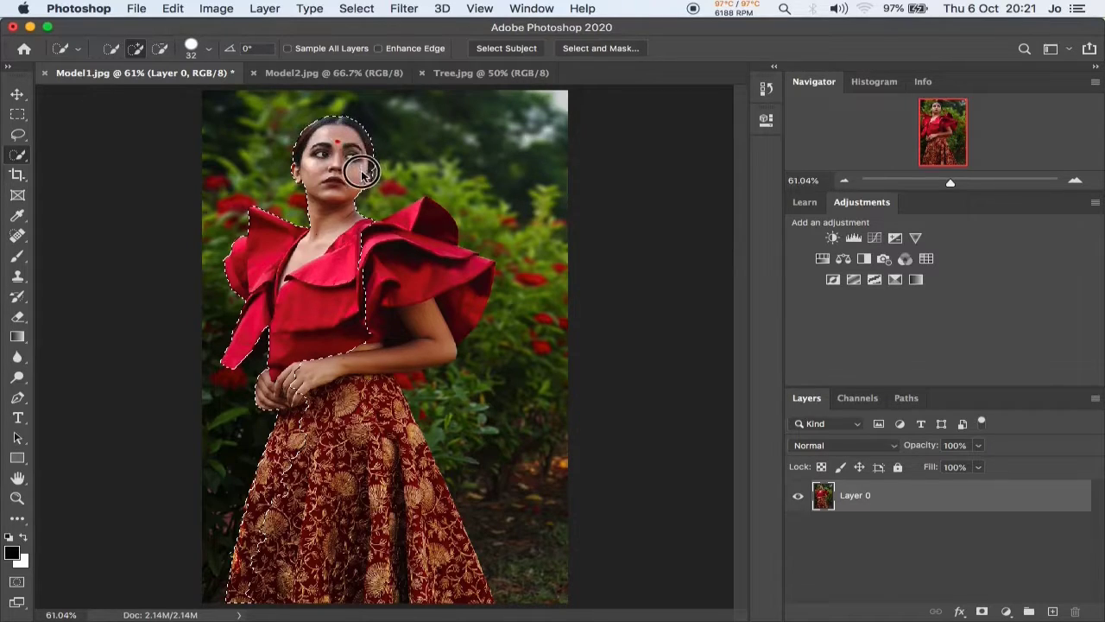
mouse_move(354, 258)
left_mouse_down()
mouse_move(388, 239)
mouse_move(387, 270)
mouse_move(414, 234)
mouse_move(447, 304)
left_mouse_up()
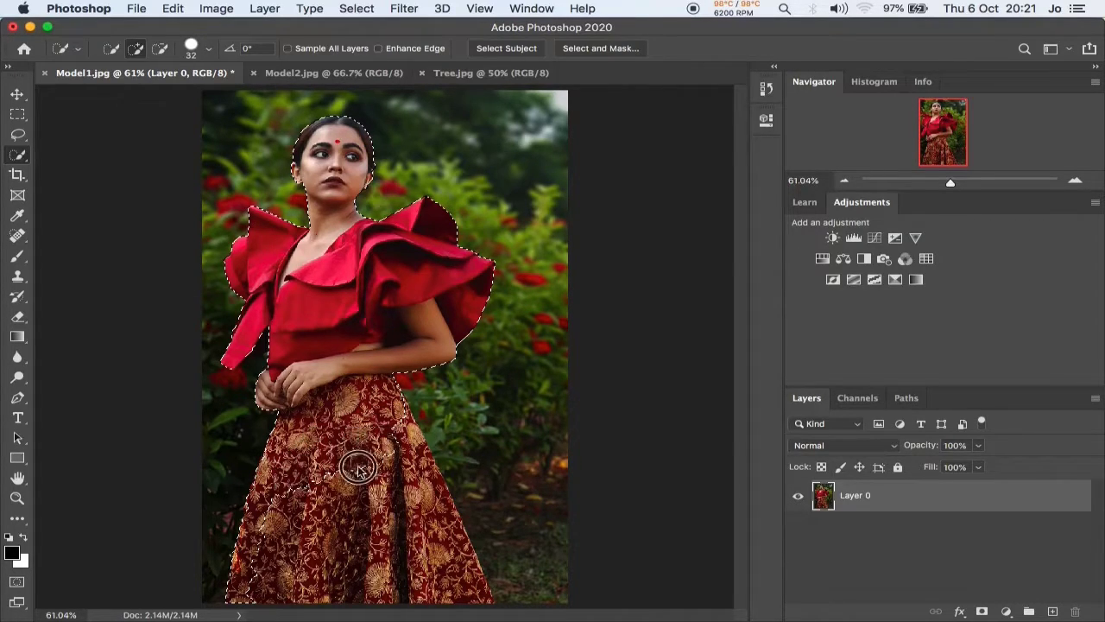
mouse_move(357, 456)
left_mouse_down()
mouse_move(308, 476)
mouse_move(279, 504)
mouse_move(271, 555)
mouse_move(291, 552)
mouse_move(401, 429)
mouse_move(418, 461)
mouse_move(338, 518)
mouse_move(313, 560)
mouse_move(319, 576)
mouse_move(298, 581)
mouse_move(335, 577)
mouse_move(377, 516)
mouse_move(426, 473)
mouse_move(404, 529)
mouse_move(414, 557)
mouse_move(423, 574)
mouse_move(433, 515)
mouse_move(432, 547)
mouse_move(449, 538)
mouse_move(473, 590)
left_mouse_up()
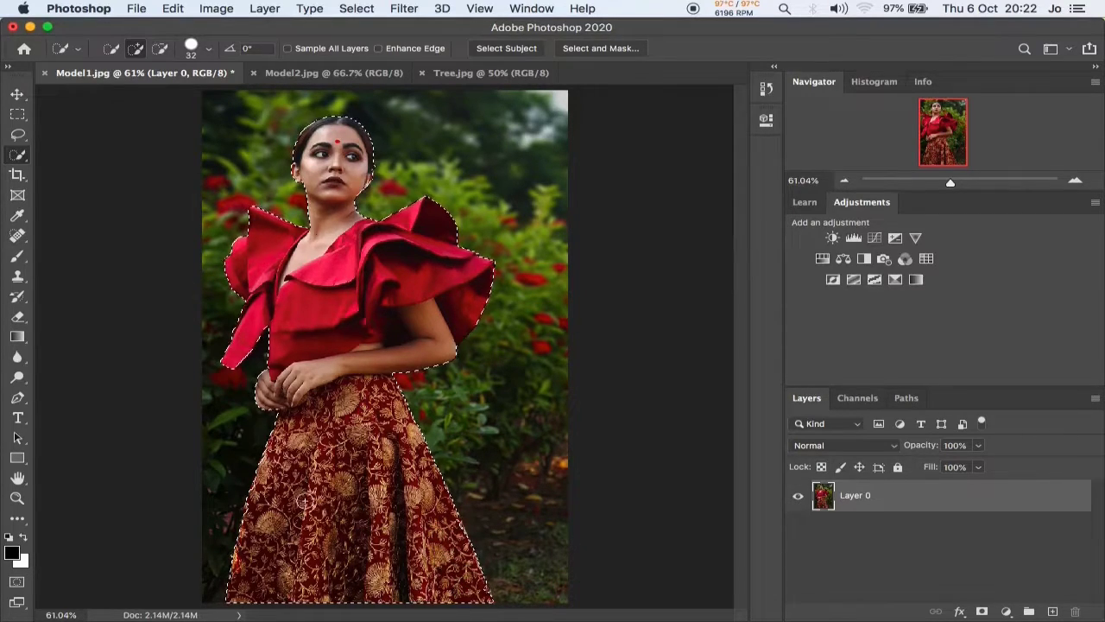
Add a layer mask from the model's selection and place the Background lake image as a linked file.
left_click(982, 611)
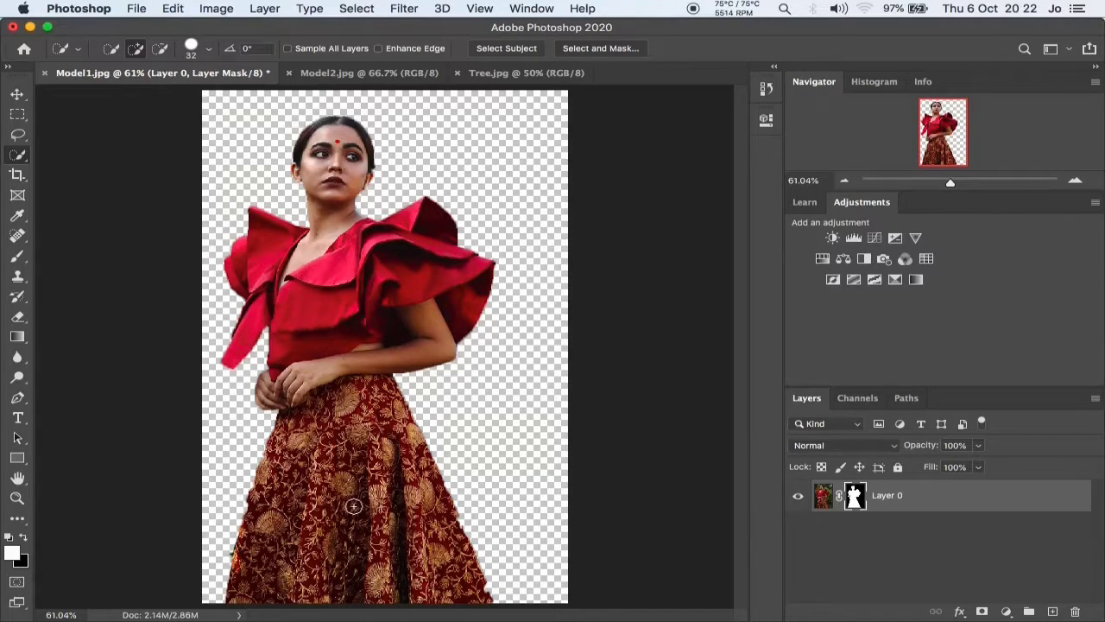
left_click(136, 8)
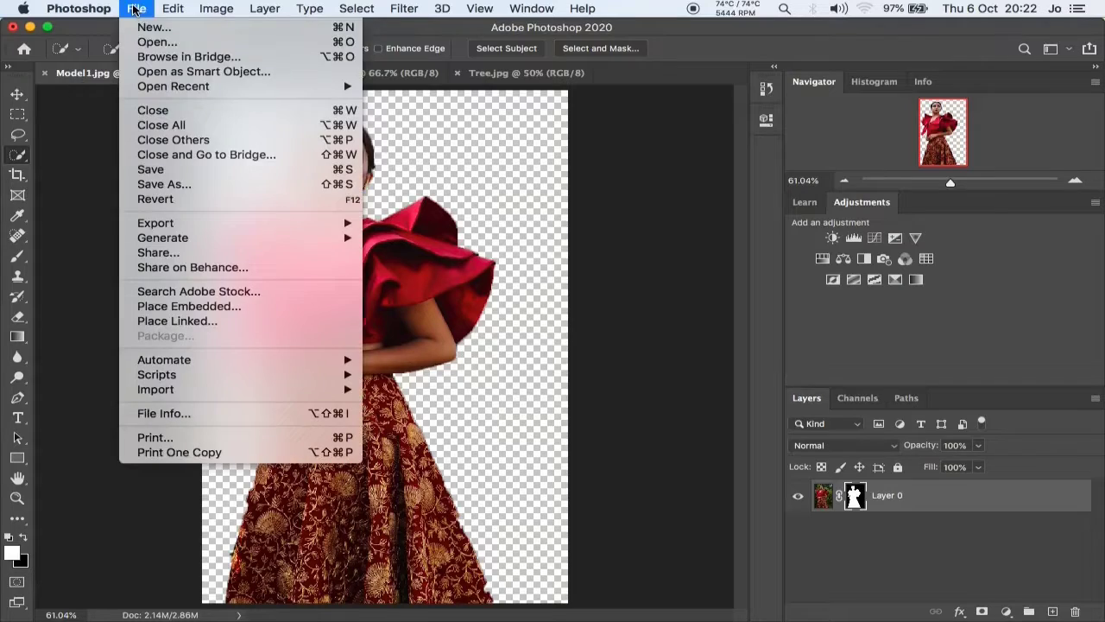
left_click(207, 322)
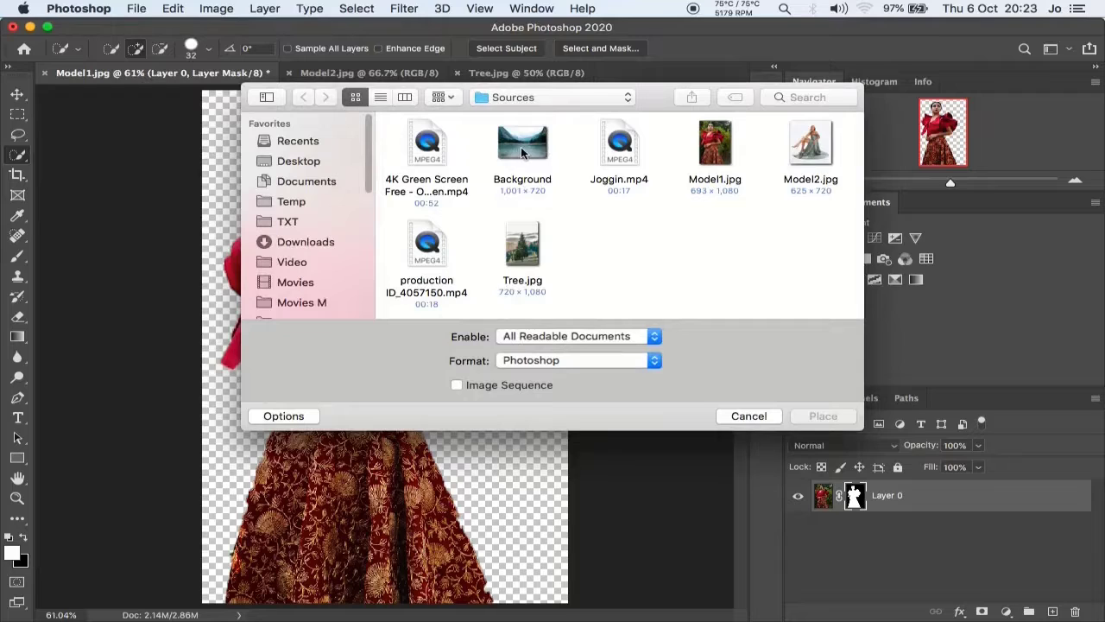
left_click(522, 145)
key("Return")
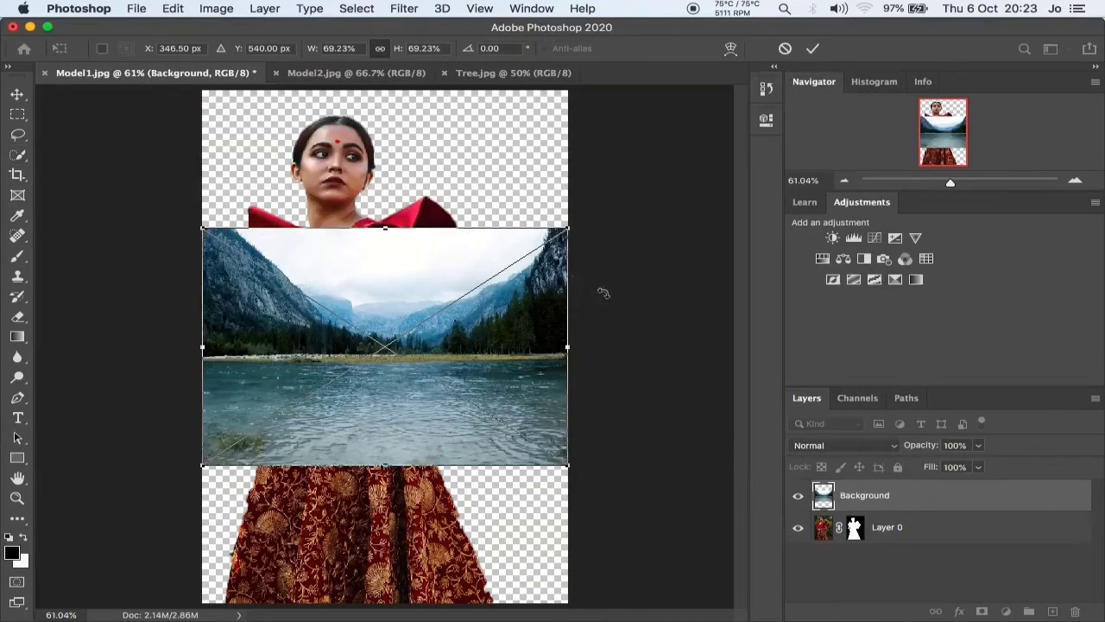
Scale the placed lake image proportionally to about 150% so it covers the full height of the canvas.
left_click_drag(385, 229, 386, 90)
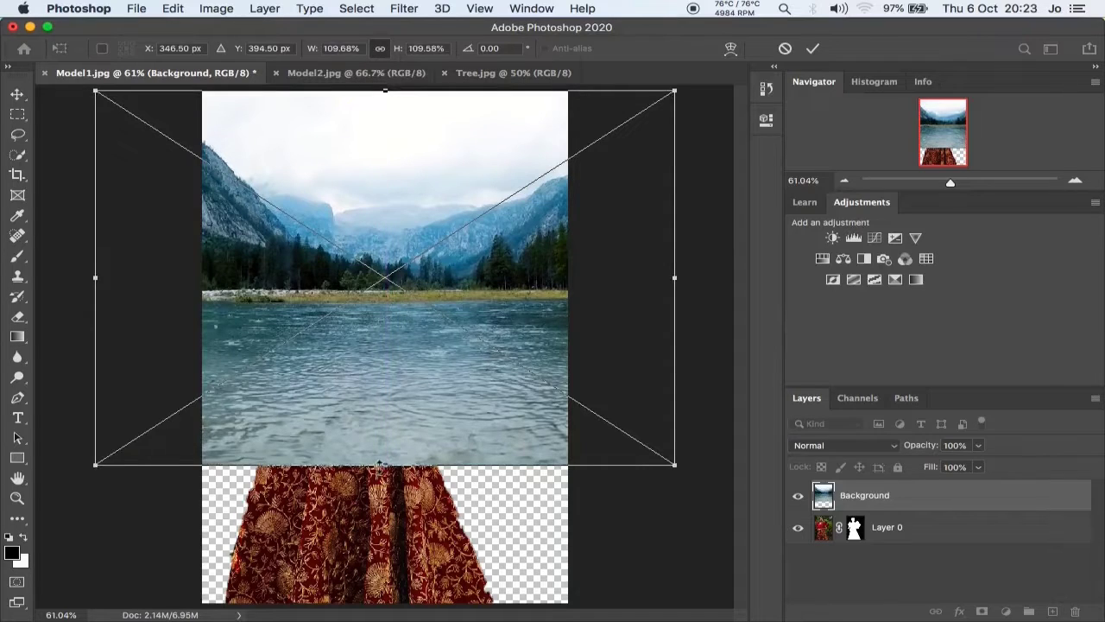
left_click_drag(383, 465, 394, 602)
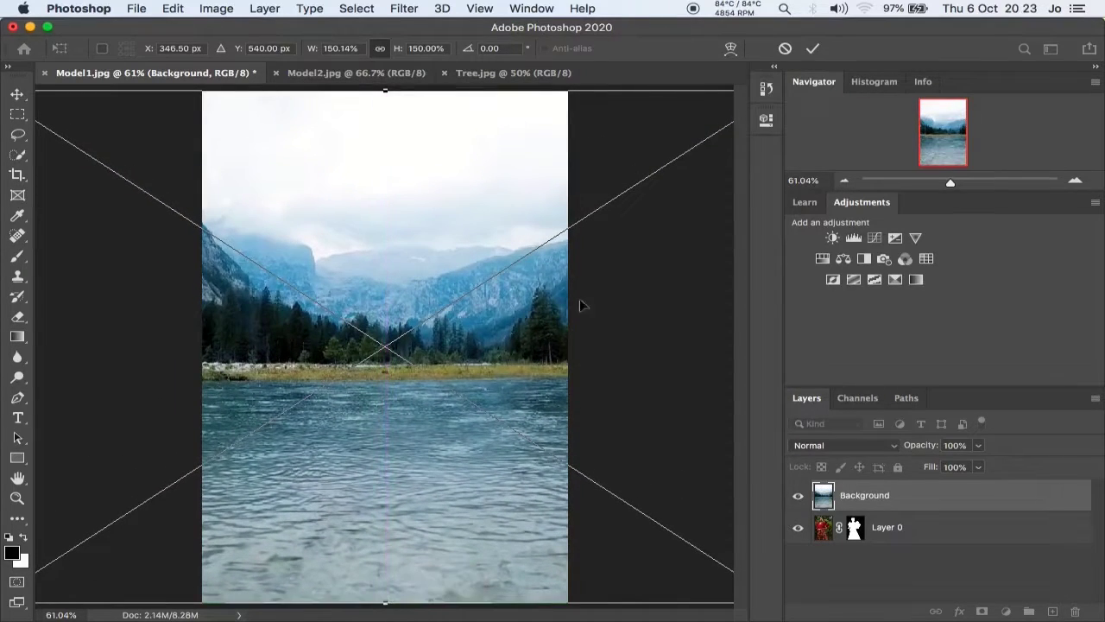
left_click(813, 51)
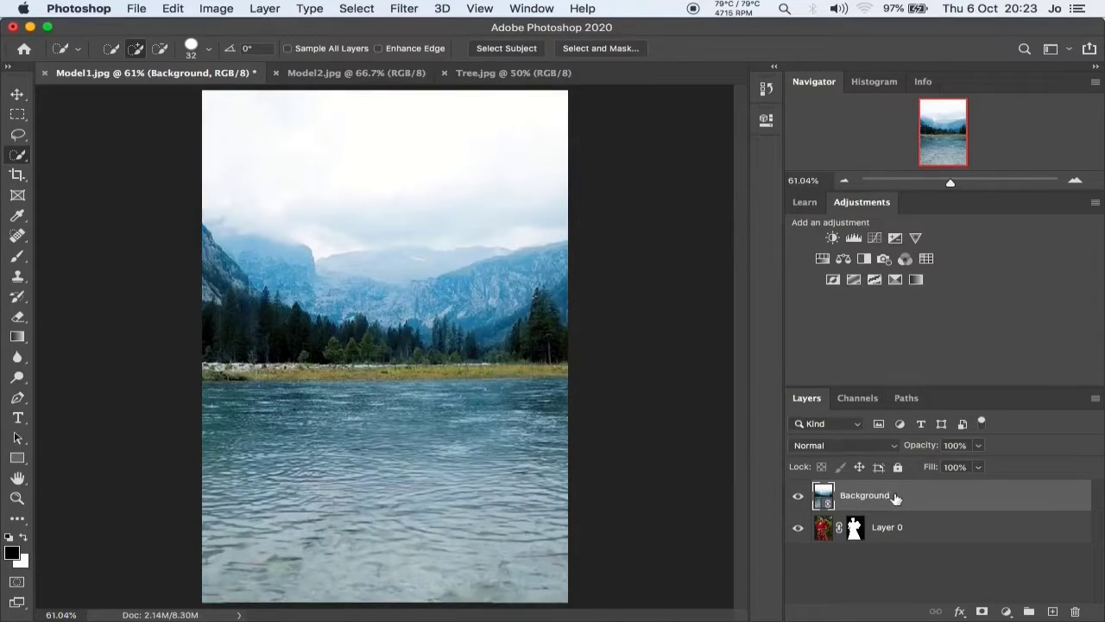
Reorder the Background lake layer beneath Layer 0 and shift the masked model slightly to the right over the lake.
left_click_drag(895, 498, 869, 544)
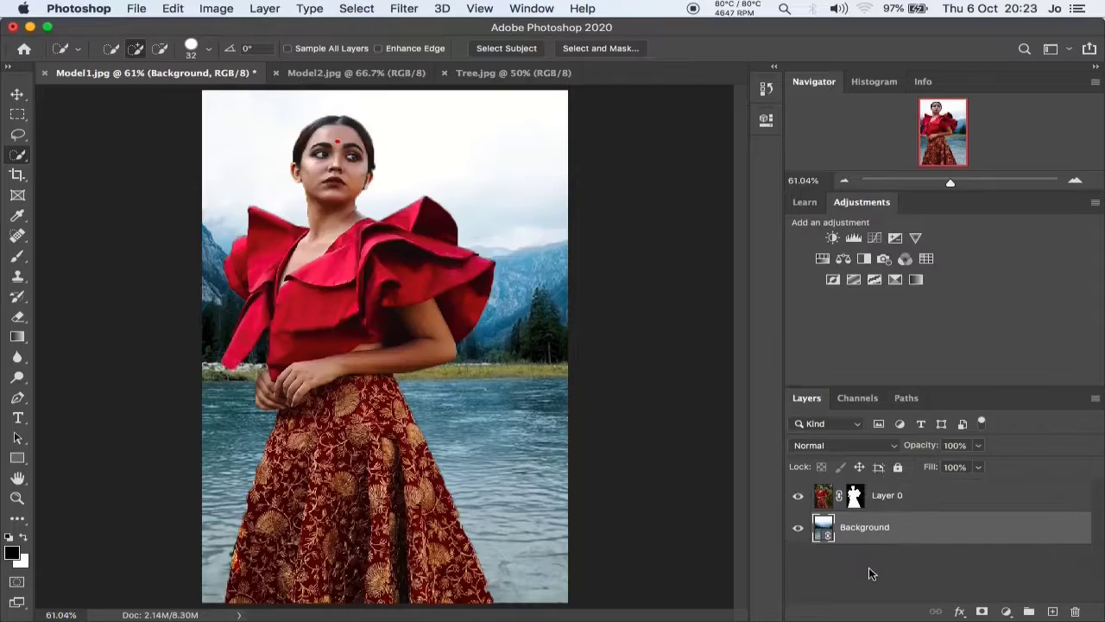
left_click(922, 498)
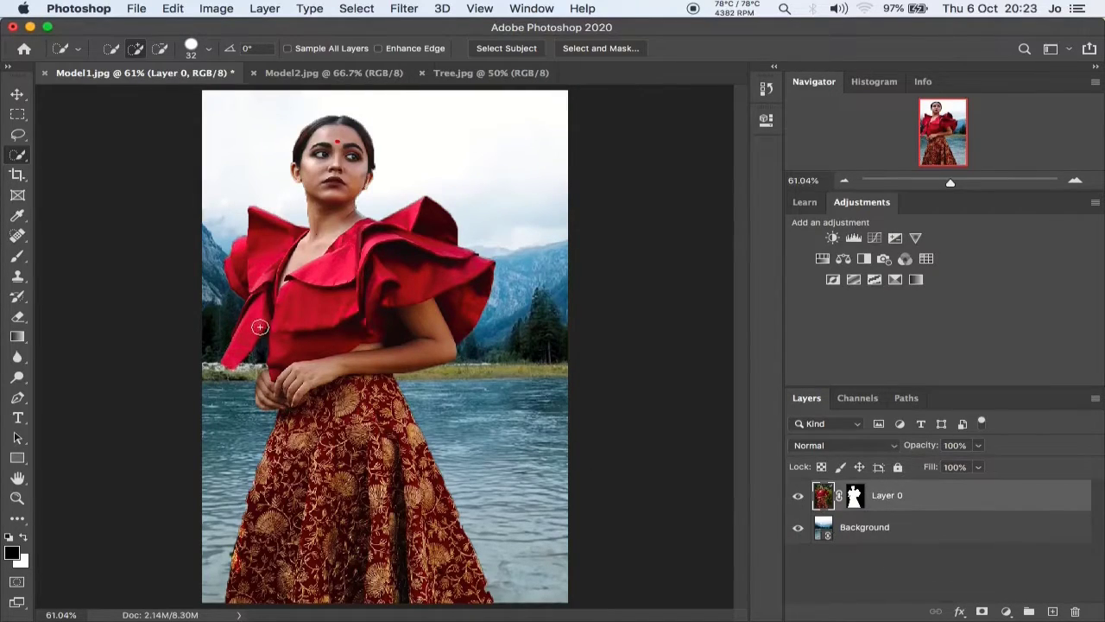
left_click(17, 94)
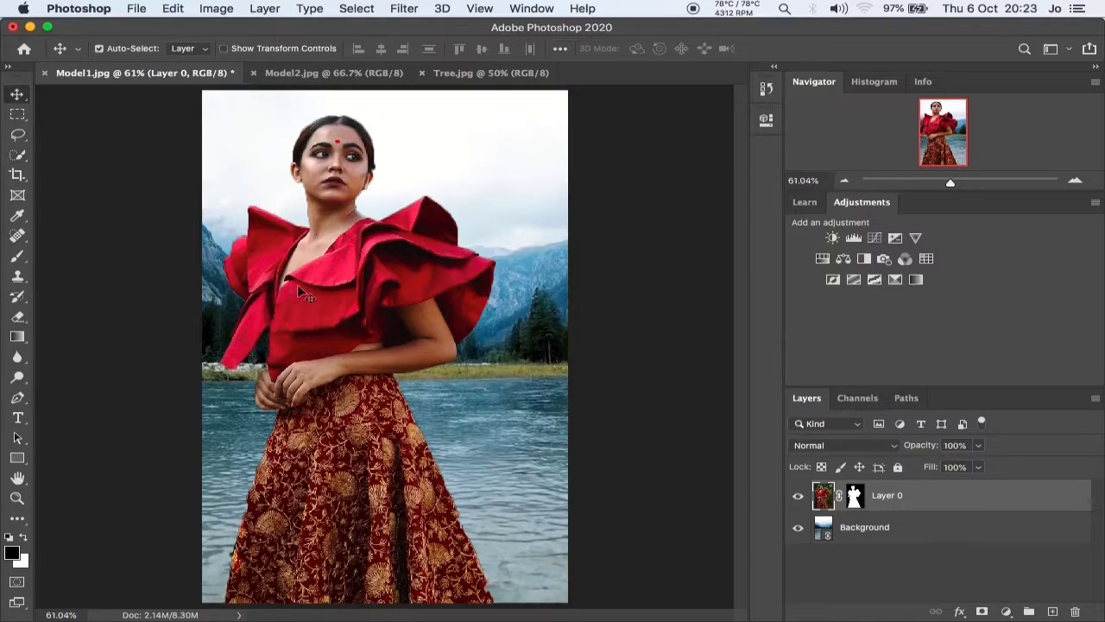
left_click_drag(303, 292, 325, 296)
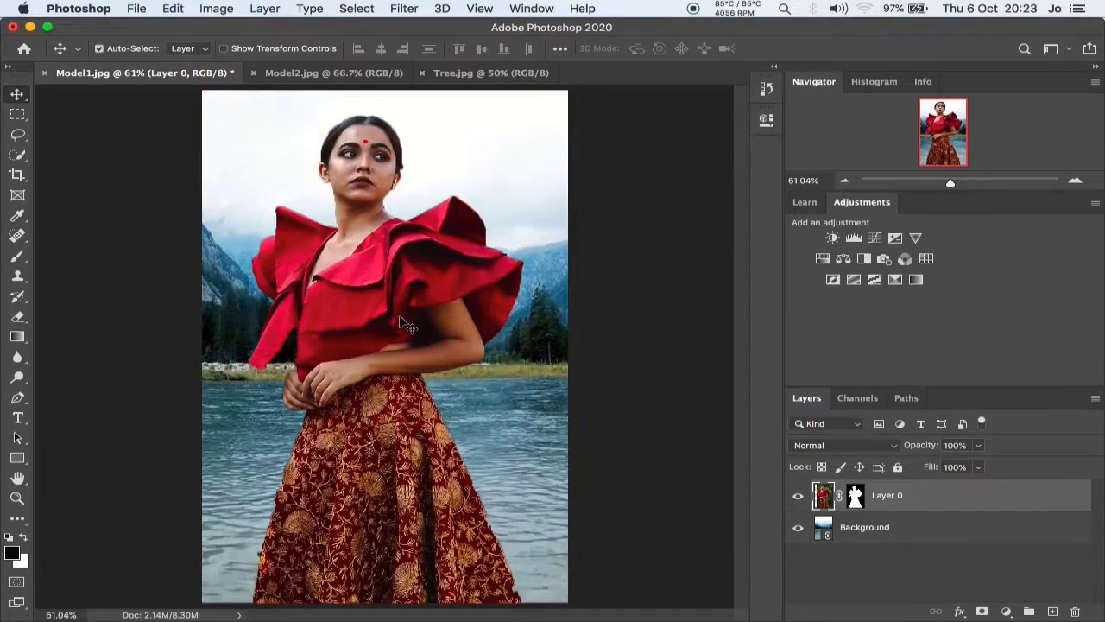